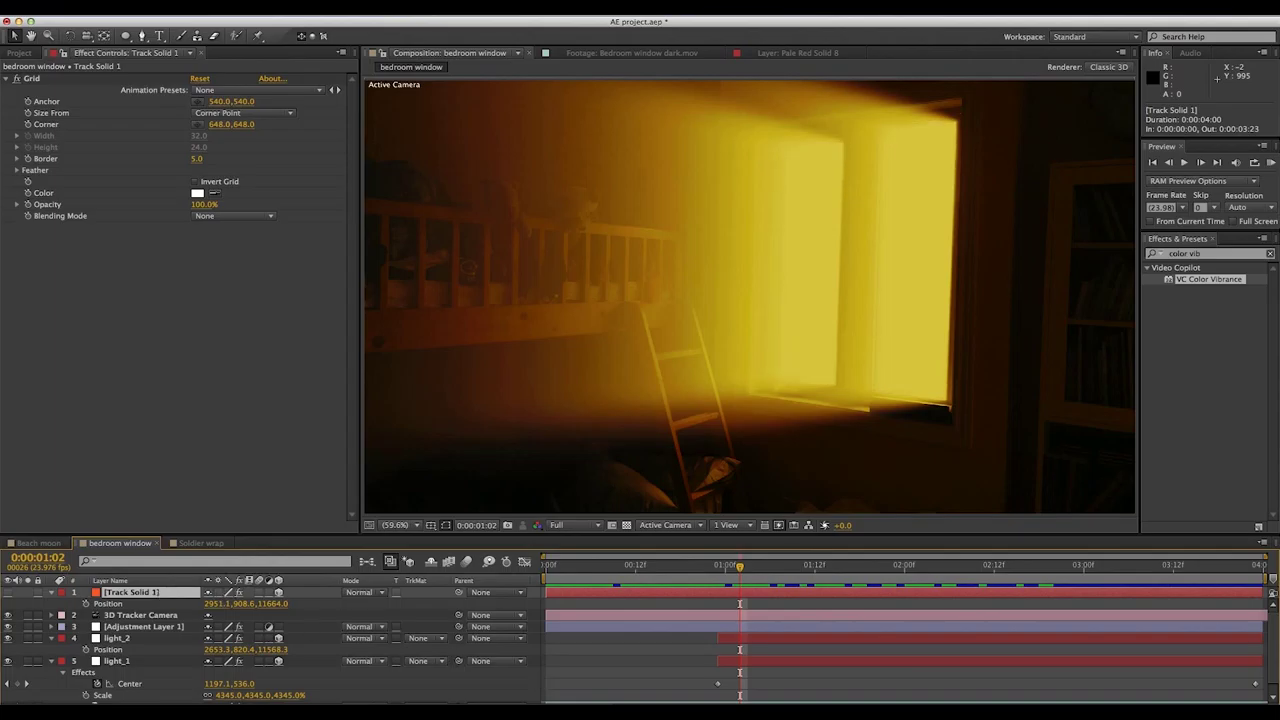
# Preview the bedroom window light beam from frame 0:00:00:16, then switch to Soldier wrap
pyautogui.moveTo(740, 567); pyautogui.dragTo(668, 569)
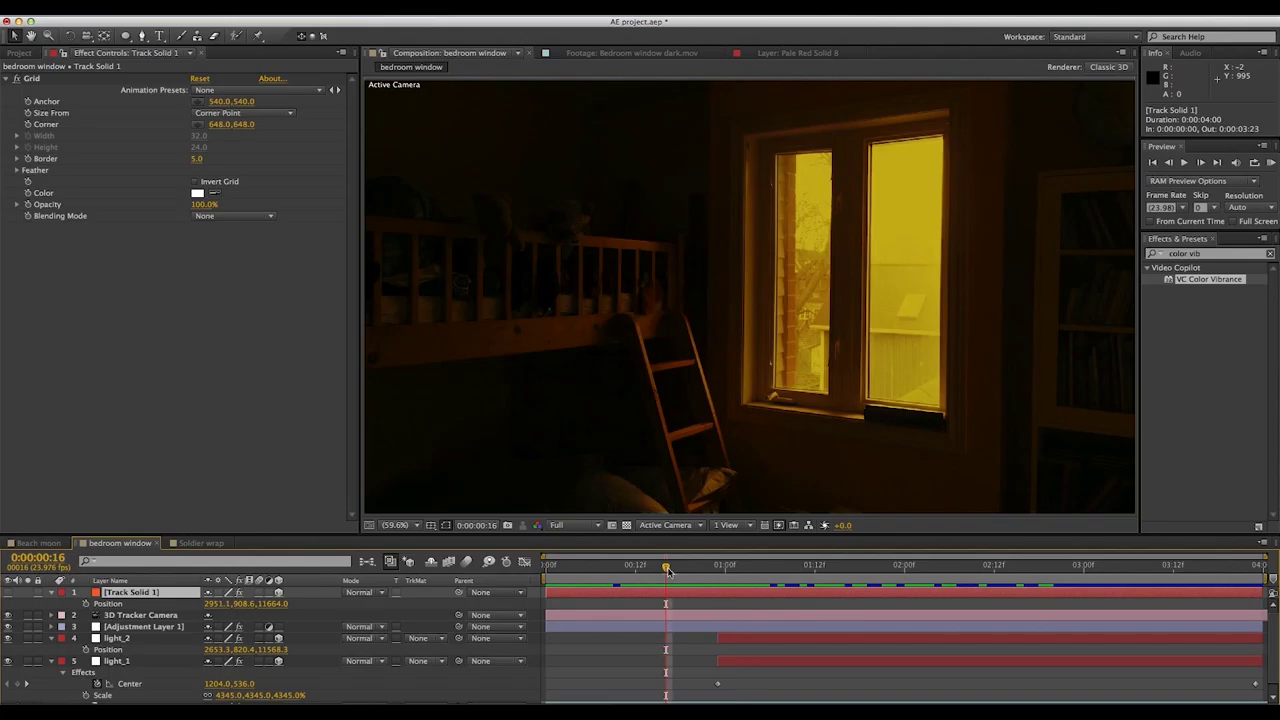
pyautogui.press('space')
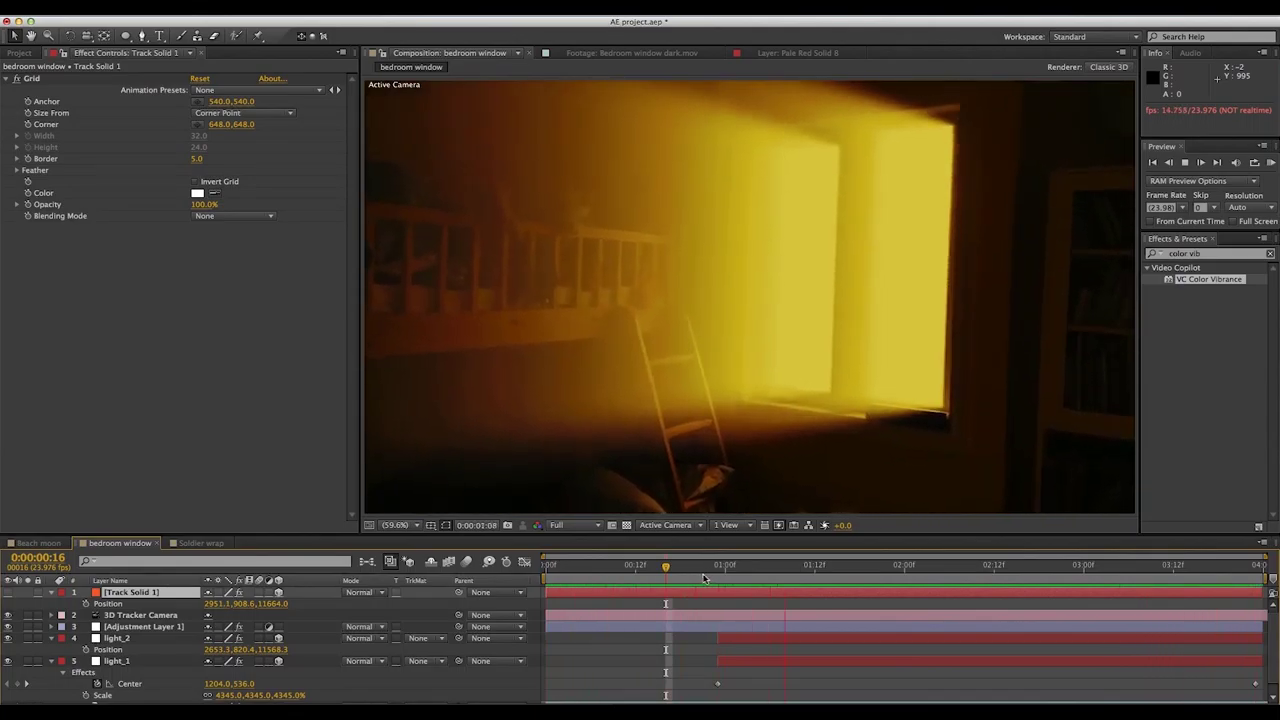
pyautogui.press('space')
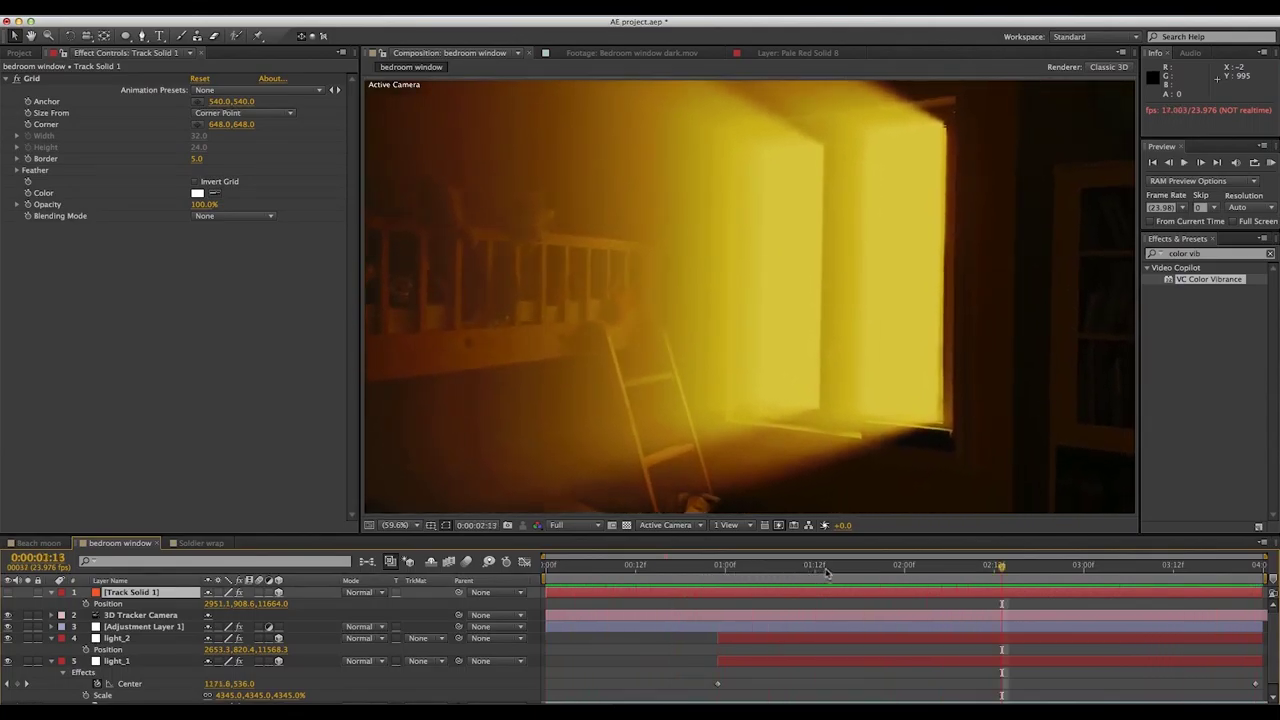
pyautogui.click(201, 543)
# Turn on Pale Red Solid 8 and Adjustment Layer 5 to backlight the soldier in blue
pyautogui.moveTo(811, 568); pyautogui.dragTo(1023, 578)
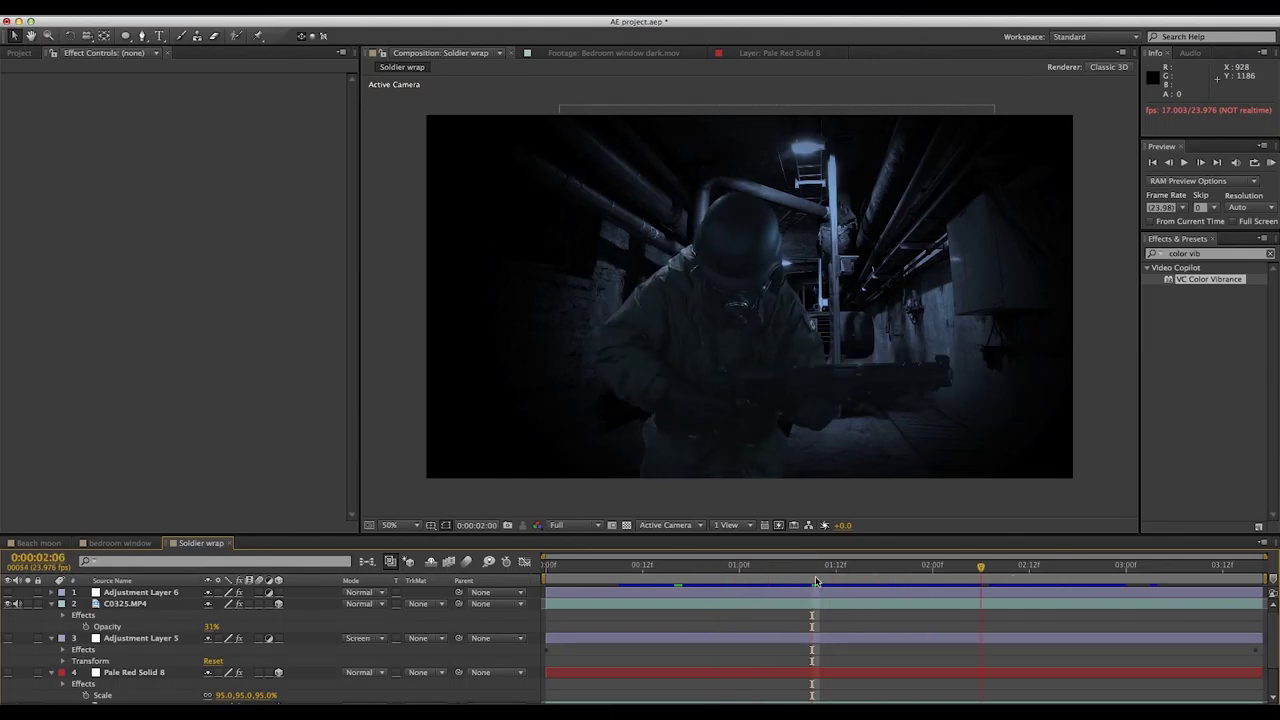
pyautogui.moveTo(815, 576); pyautogui.dragTo(648, 578)
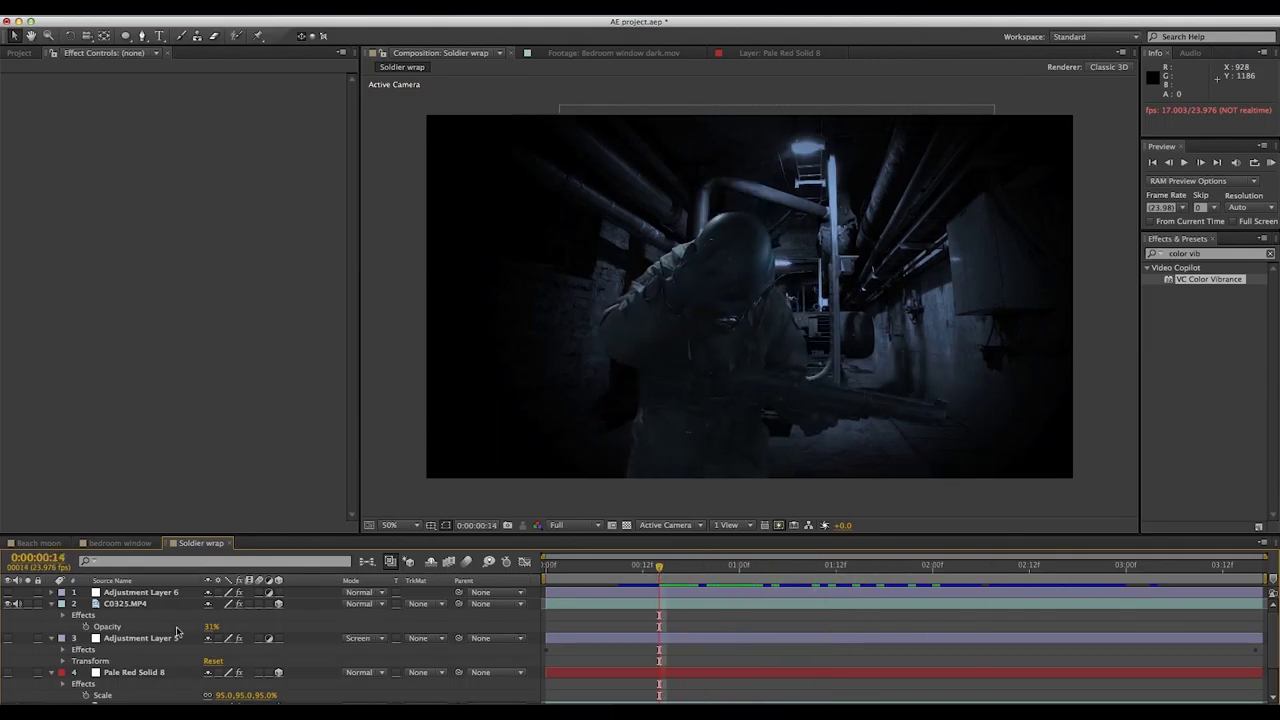
pyautogui.click(8, 673)
pyautogui.click(8, 639)
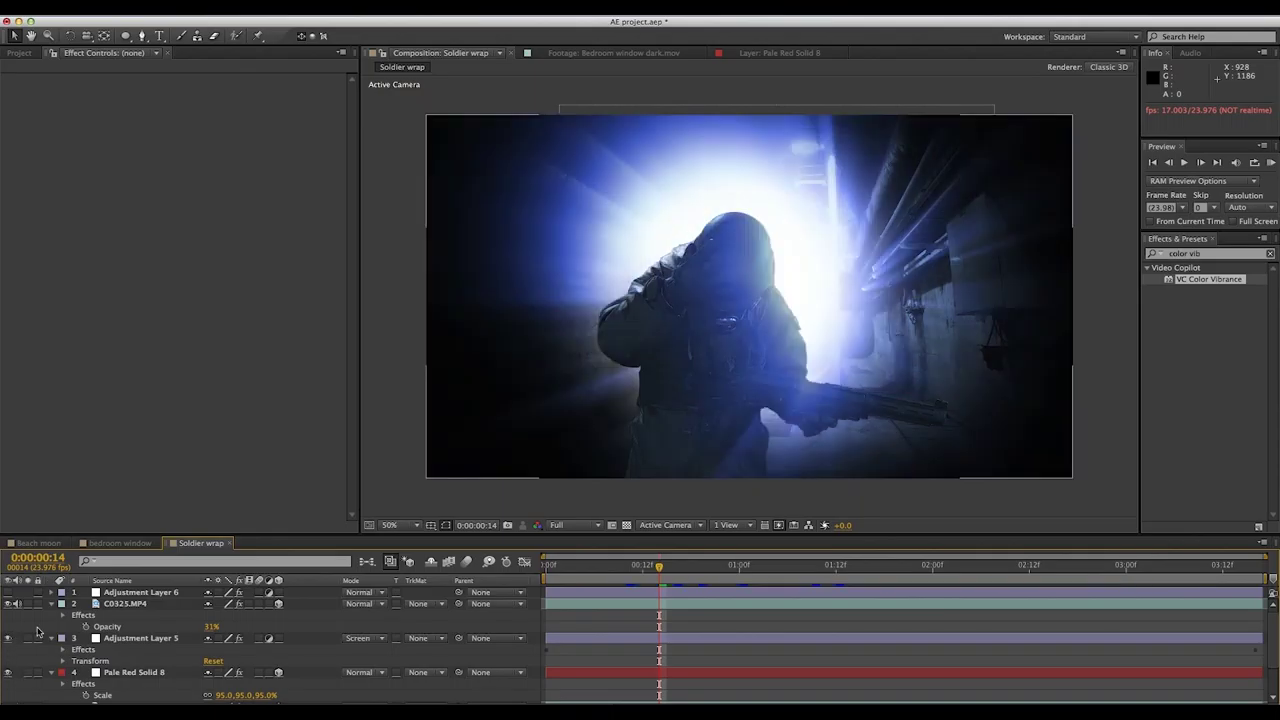
pyautogui.press('pageup')
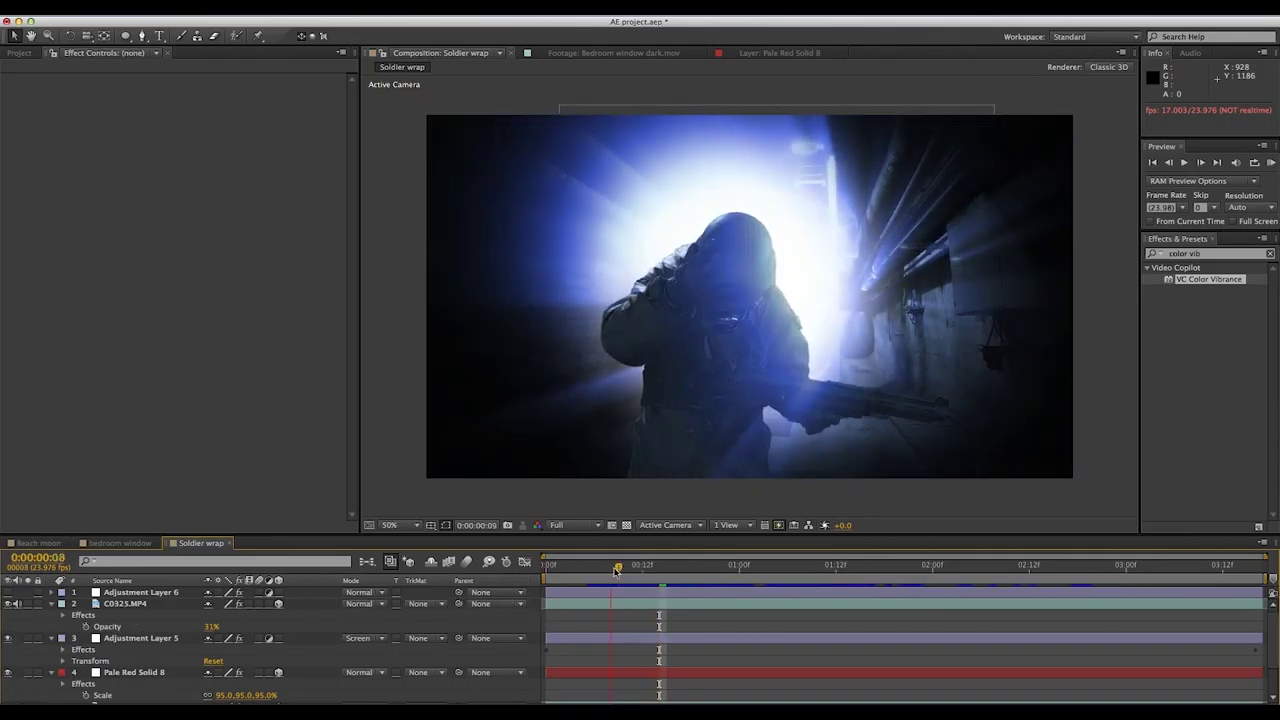
pyautogui.moveTo(662, 575); pyautogui.dragTo(704, 598)
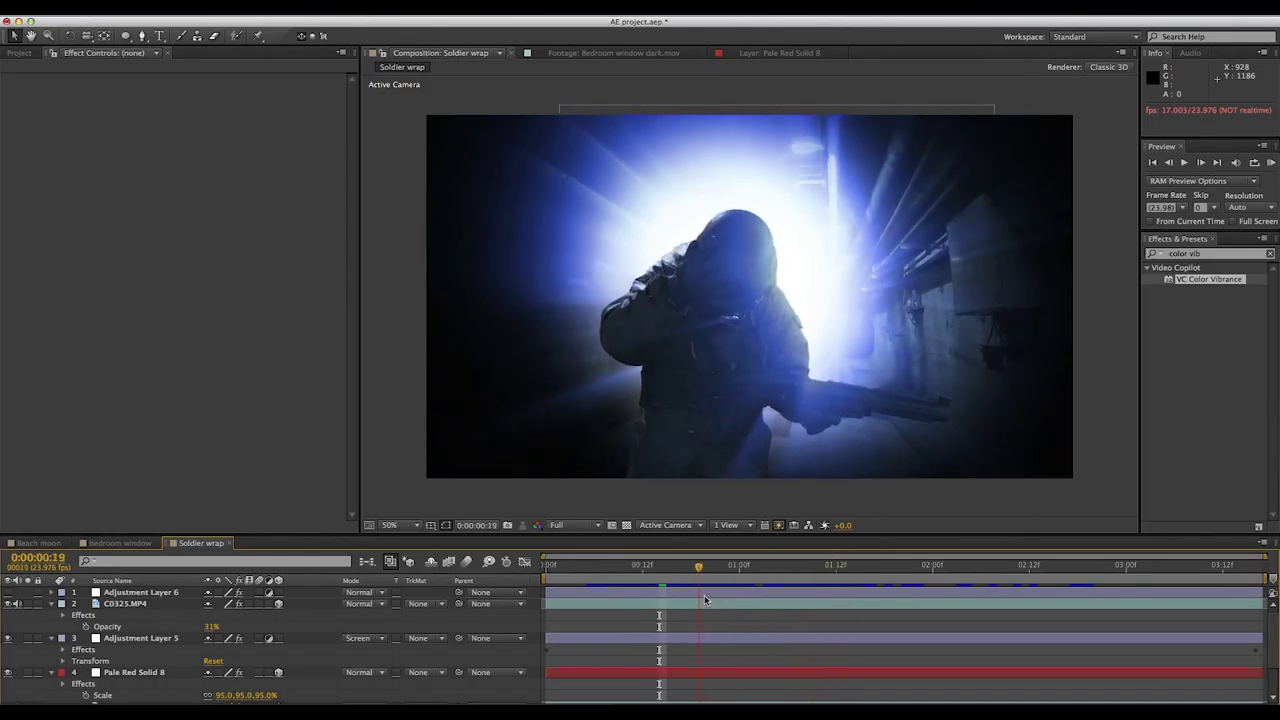
pyautogui.click(624, 608)
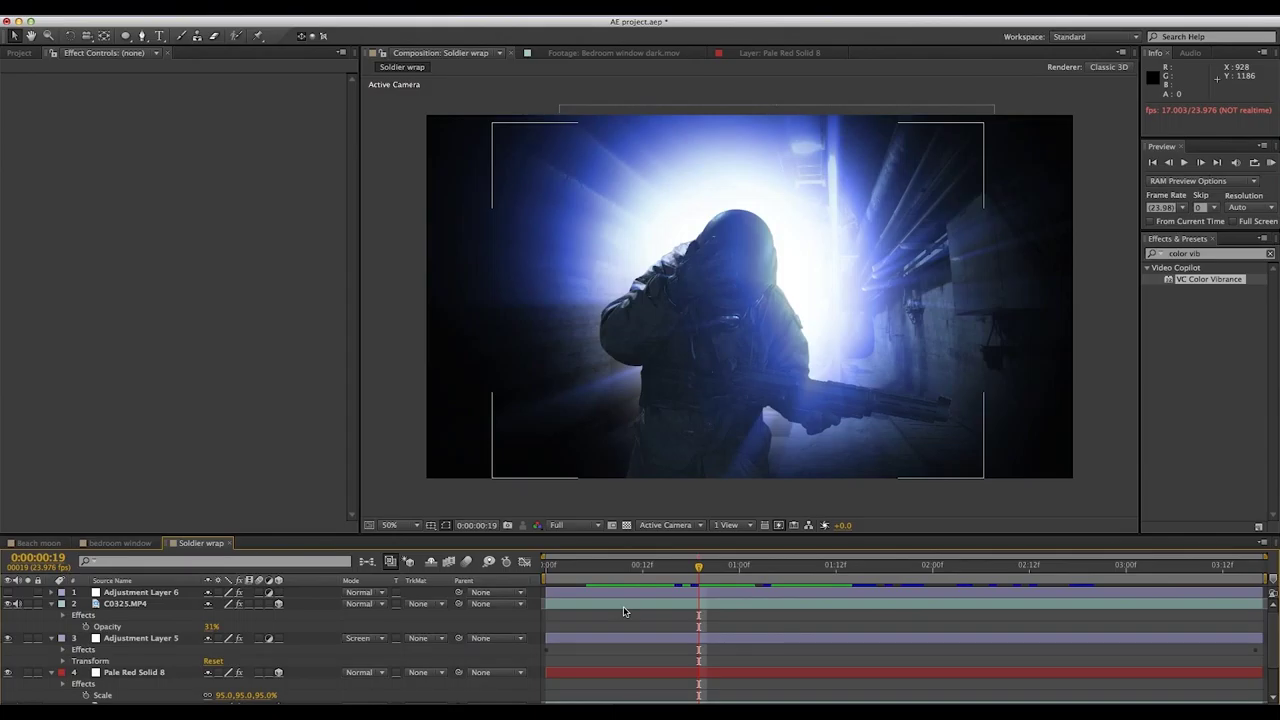
# Create Comp 5 and add a white 1920×1080 solid named Light Ray
pyautogui.press('super+n')
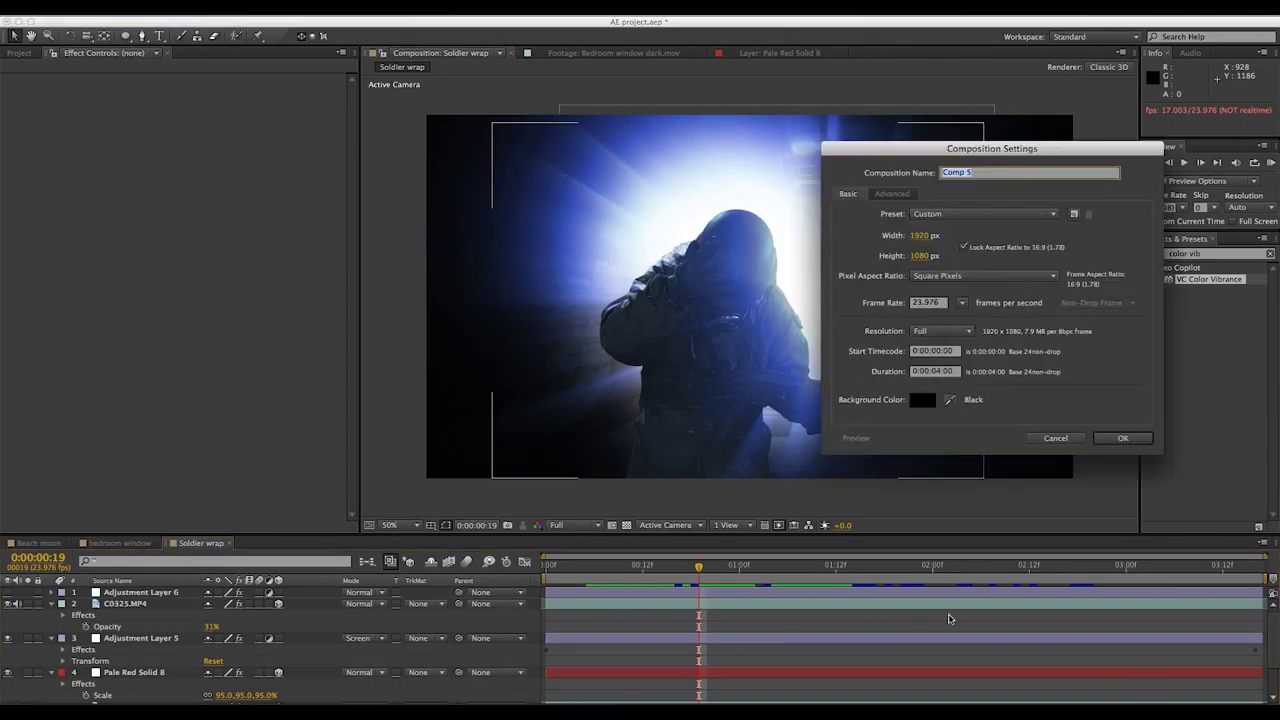
pyautogui.click(1121, 439)
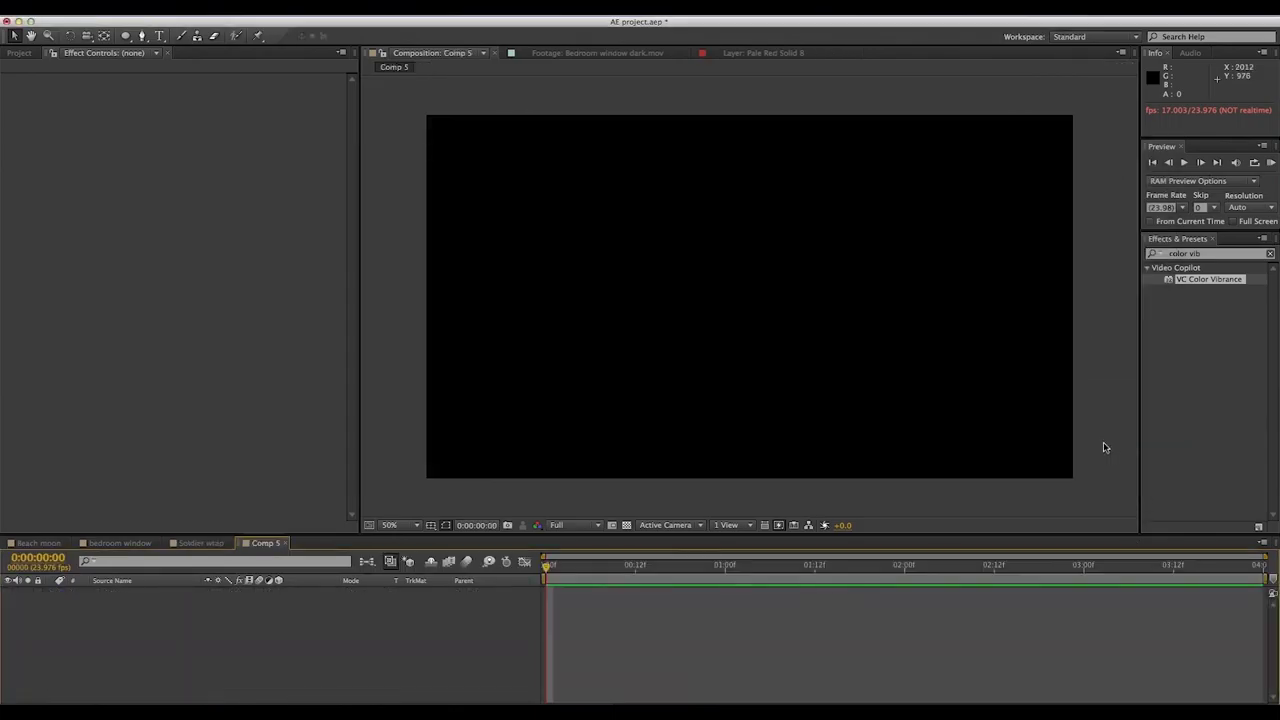
pyautogui.press('super+y')
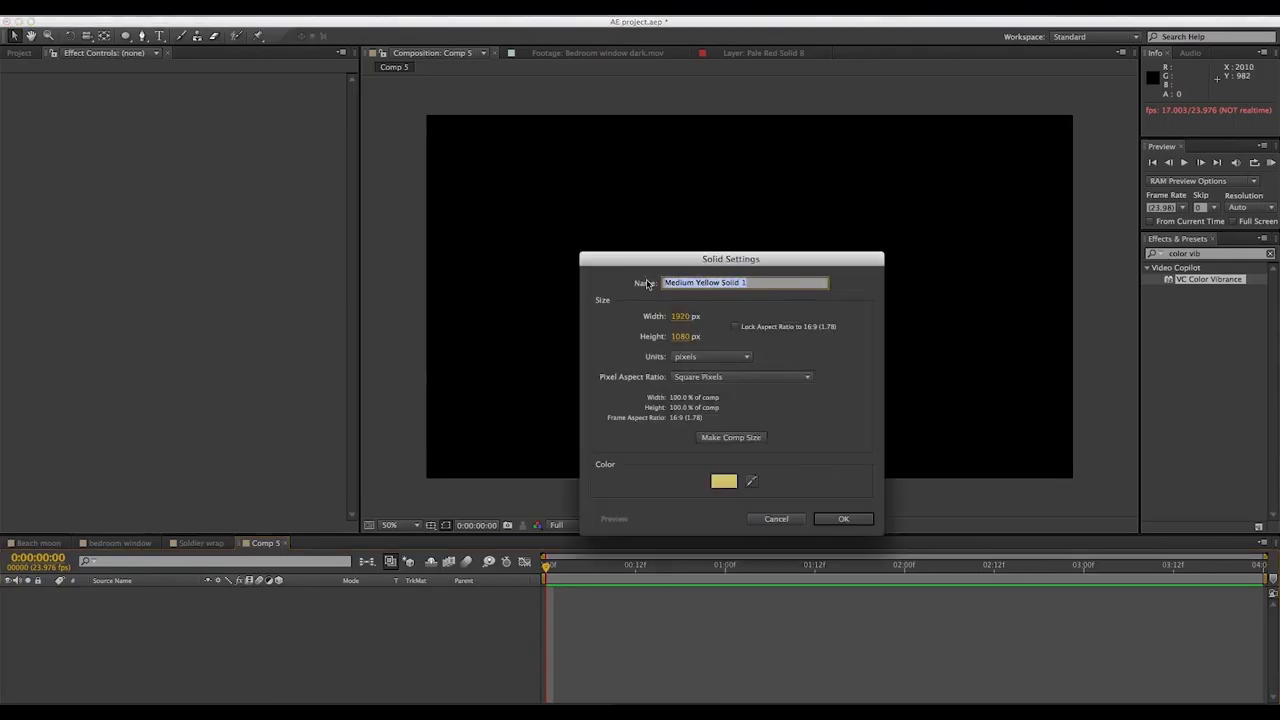
pyautogui.write('Light Ray')
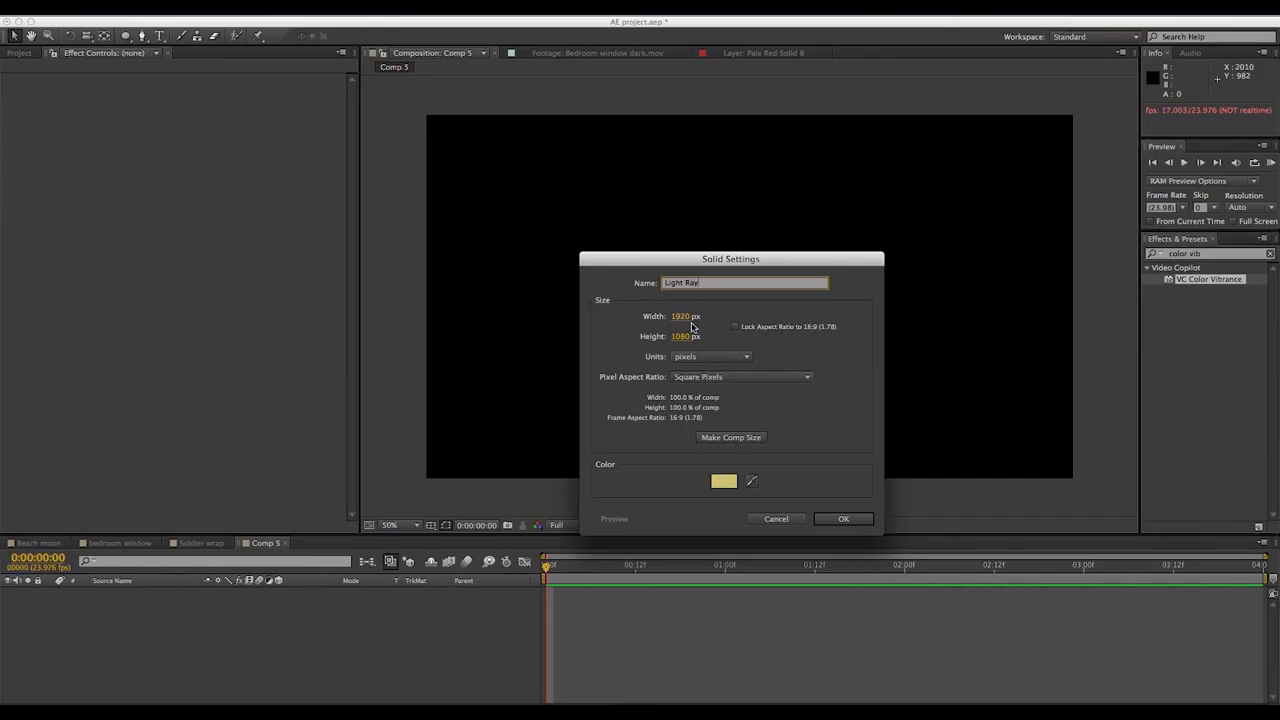
pyautogui.click(725, 482)
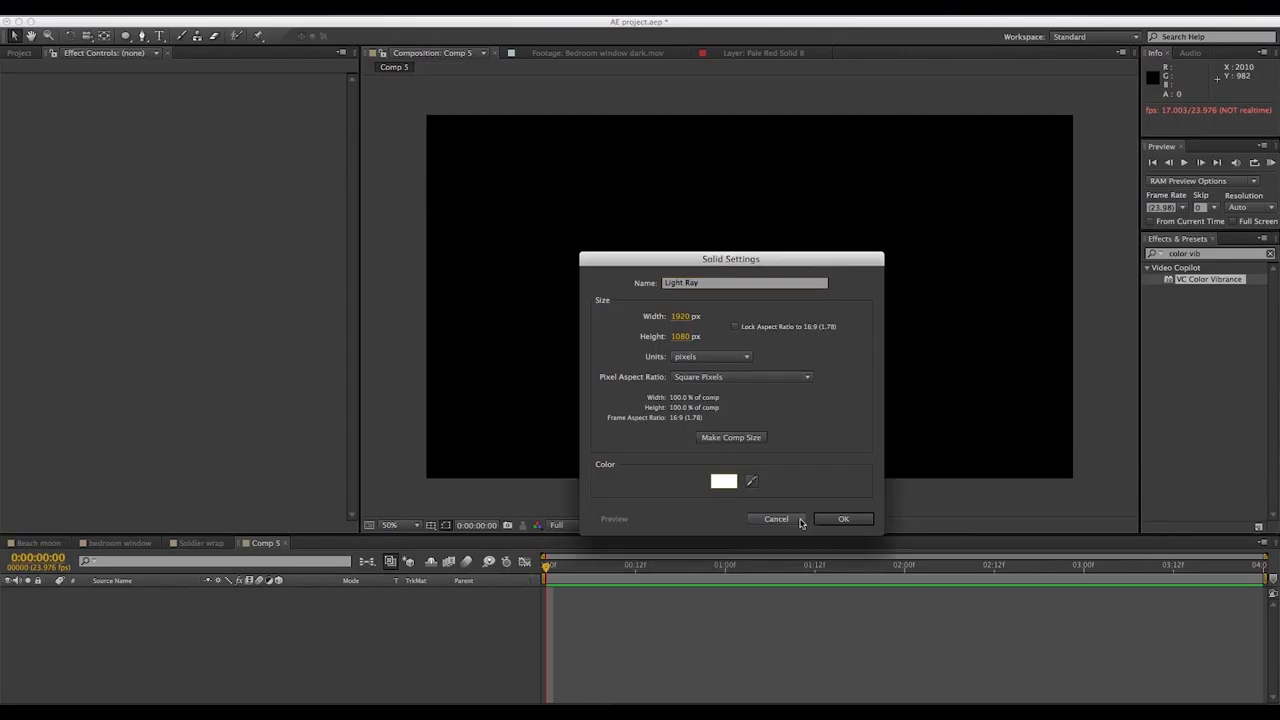
pyautogui.click(840, 519)
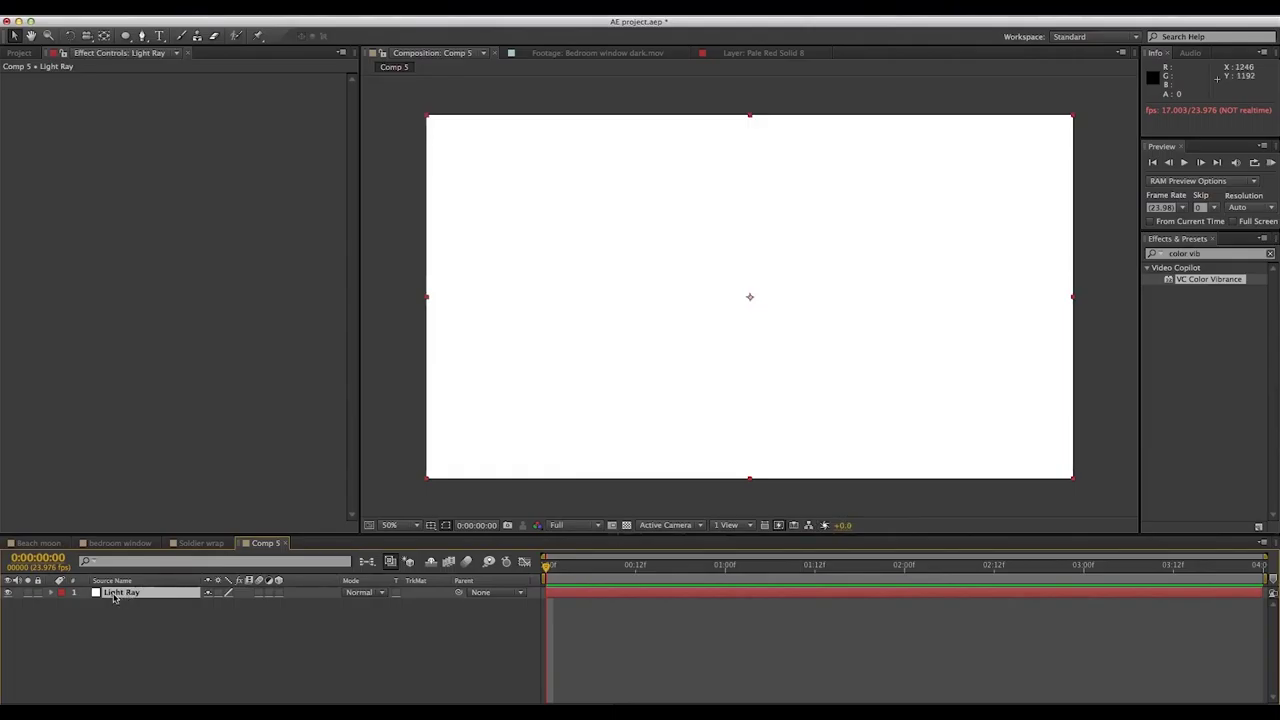
# Set the Light Ray layer's Scale to 500%
pyautogui.click(98, 592)
pyautogui.press('s')
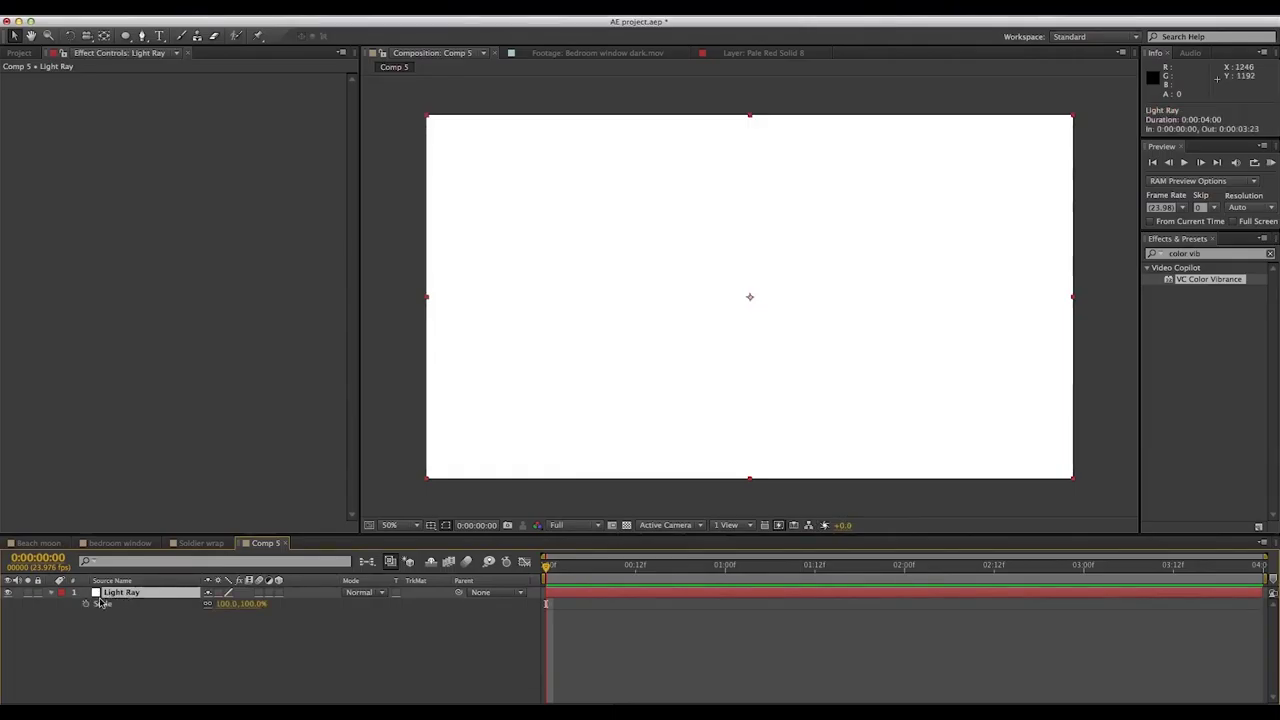
pyautogui.click(224, 605)
pyautogui.write('500')
pyautogui.press('Return')
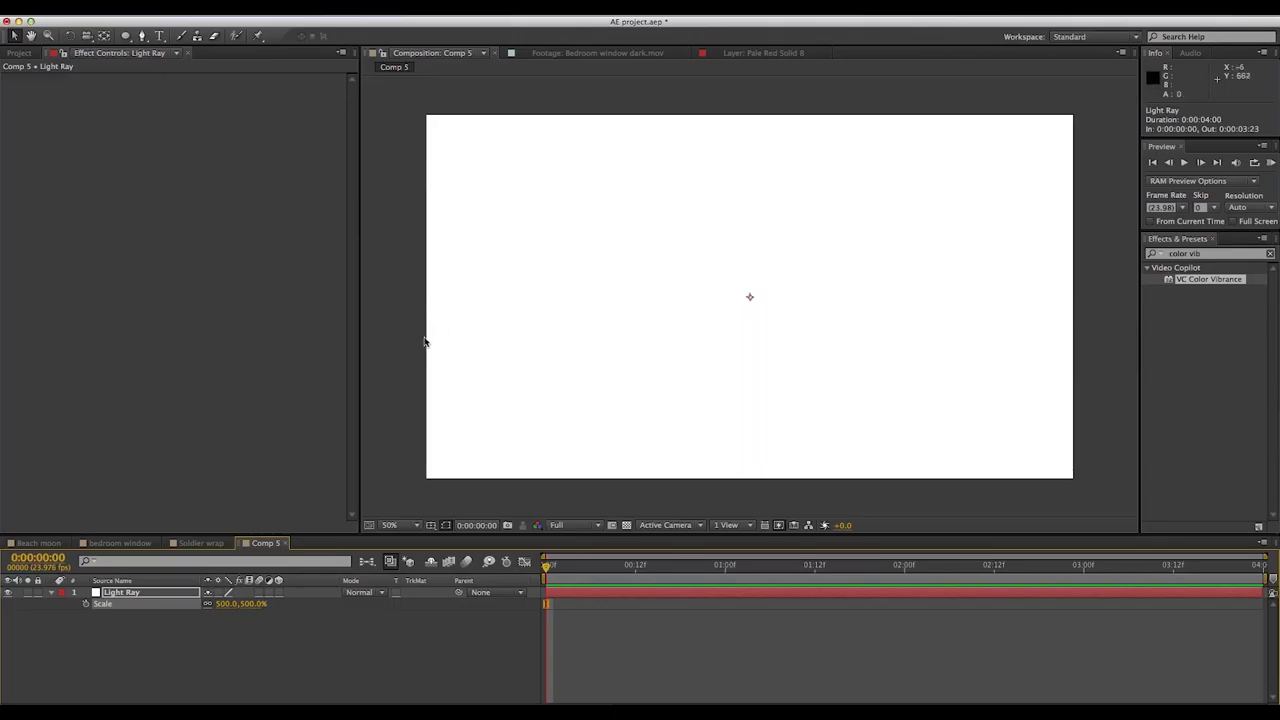
pyautogui.click(131, 631)
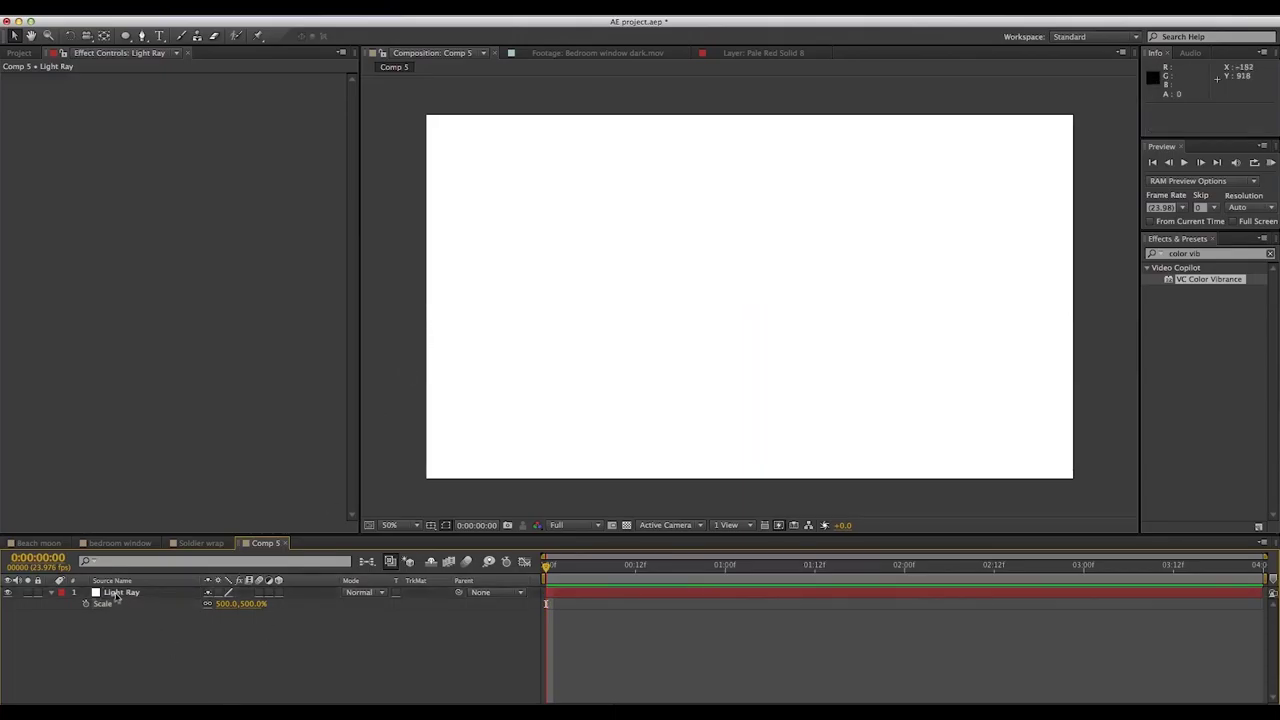
pyautogui.click(119, 595)
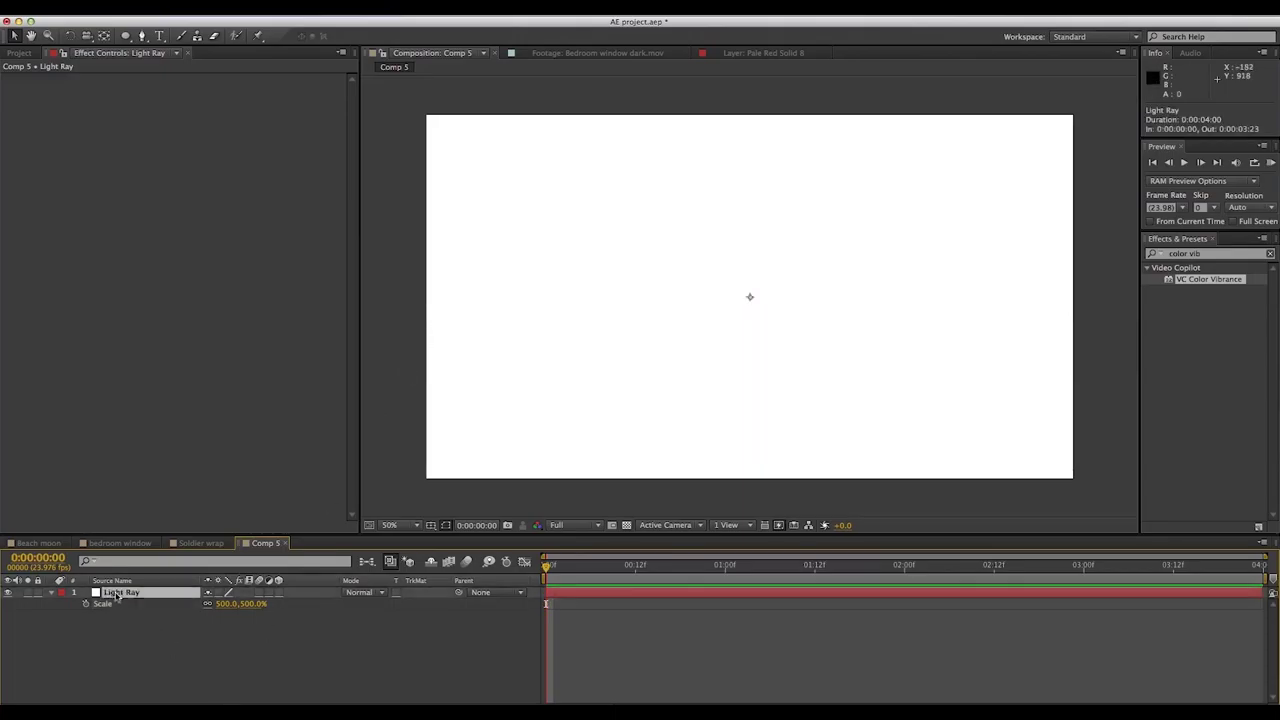
pyautogui.click(168, 633)
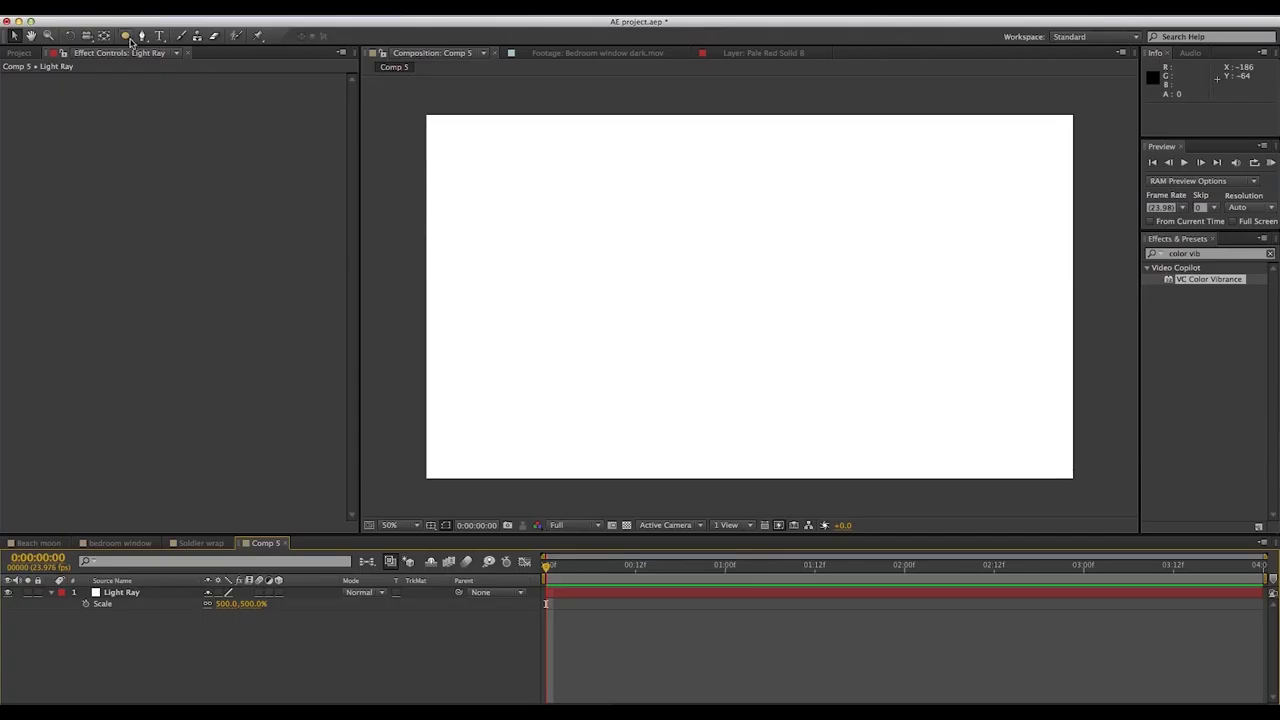
# Draw a small circular ellipse mask at the centre of the Light Ray solid
pyautogui.moveTo(126, 37); pyautogui.dragTo(172, 70)
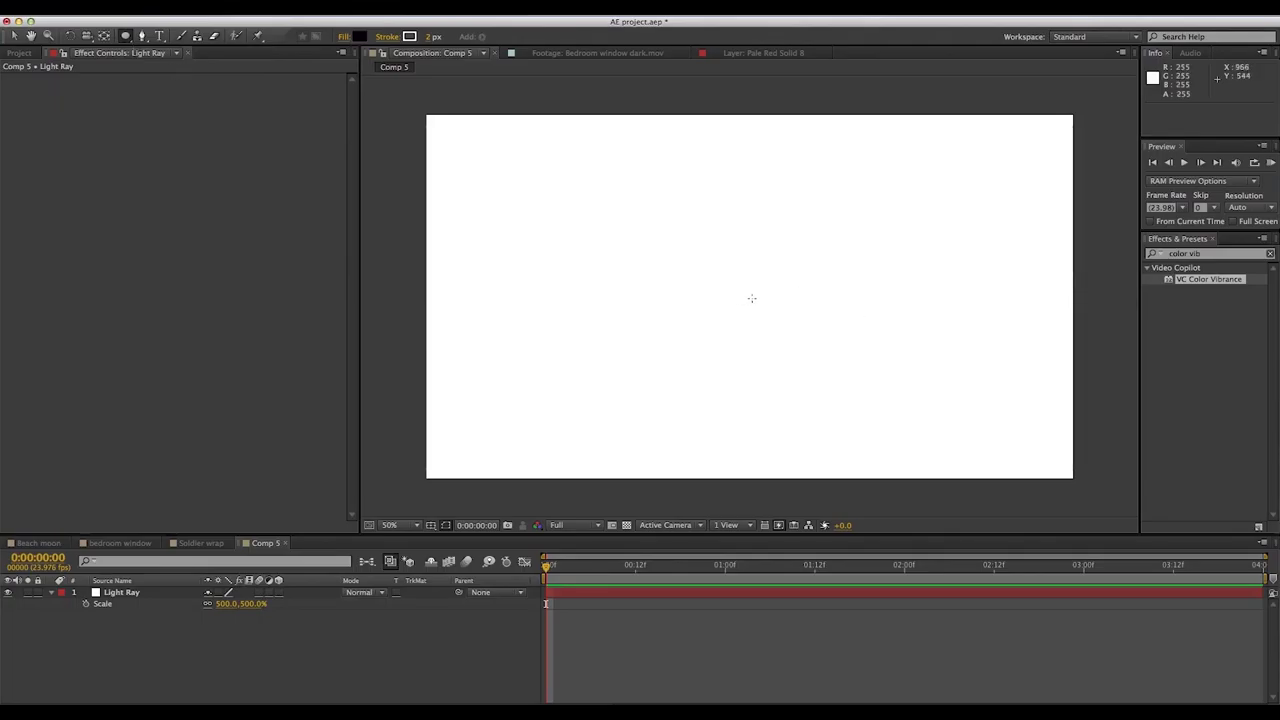
pyautogui.moveTo(751, 298)
pyautogui.mouseDown()
pyautogui.moveTo(722, 284)
pyautogui.moveTo(737, 308)
pyautogui.mouseUp()
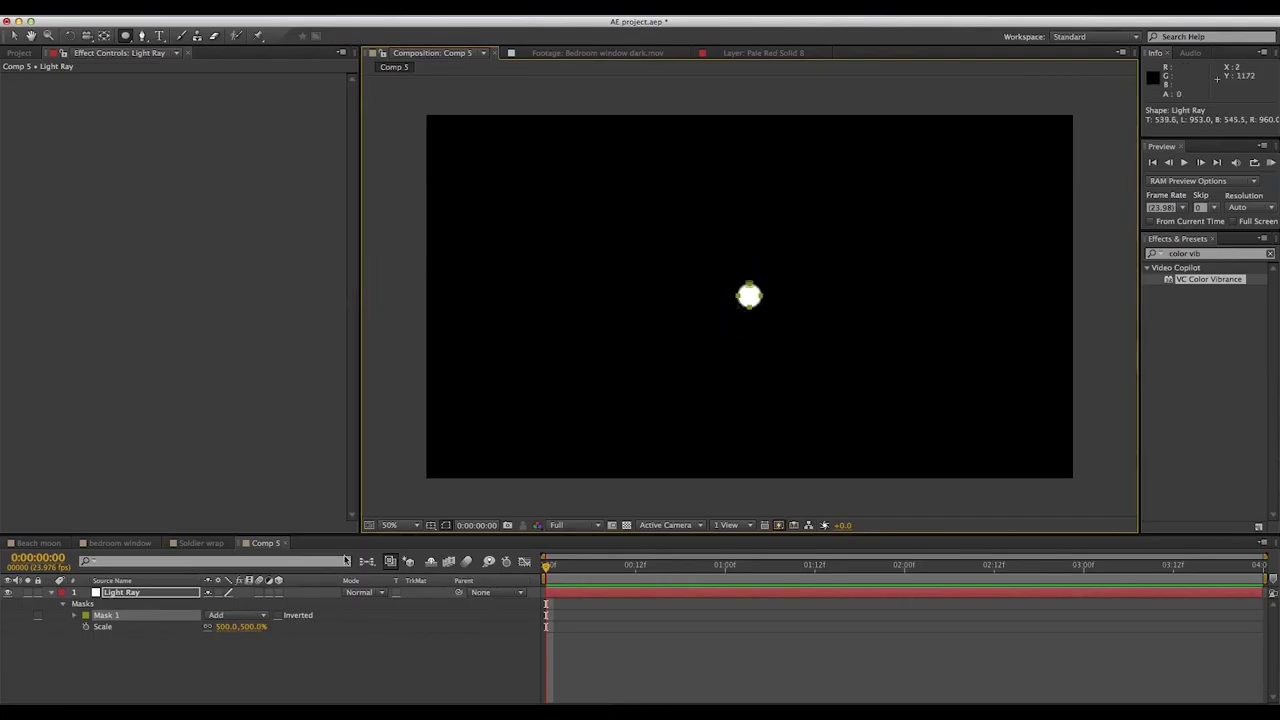
pyautogui.click(201, 655)
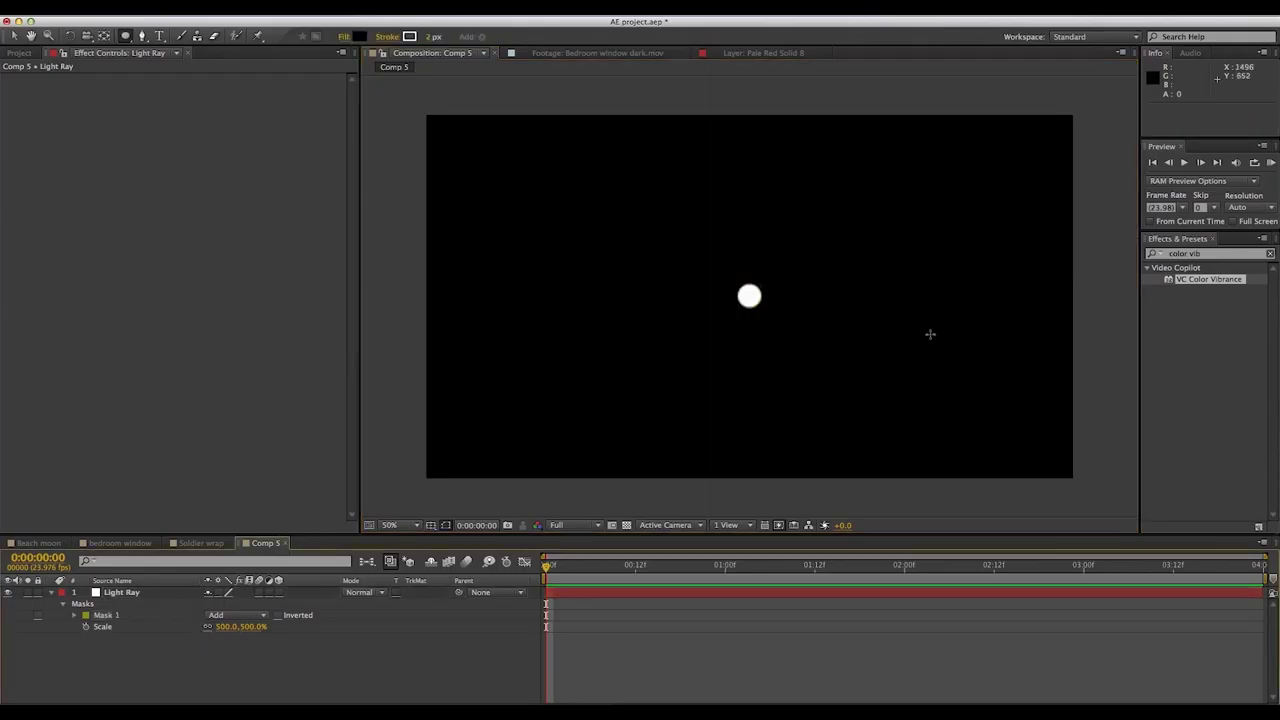
pyautogui.click(1210, 259)
# Search 'radial fast' and apply CC Radial Fast Blur to the Light Ray circle
pyautogui.click(1199, 253)
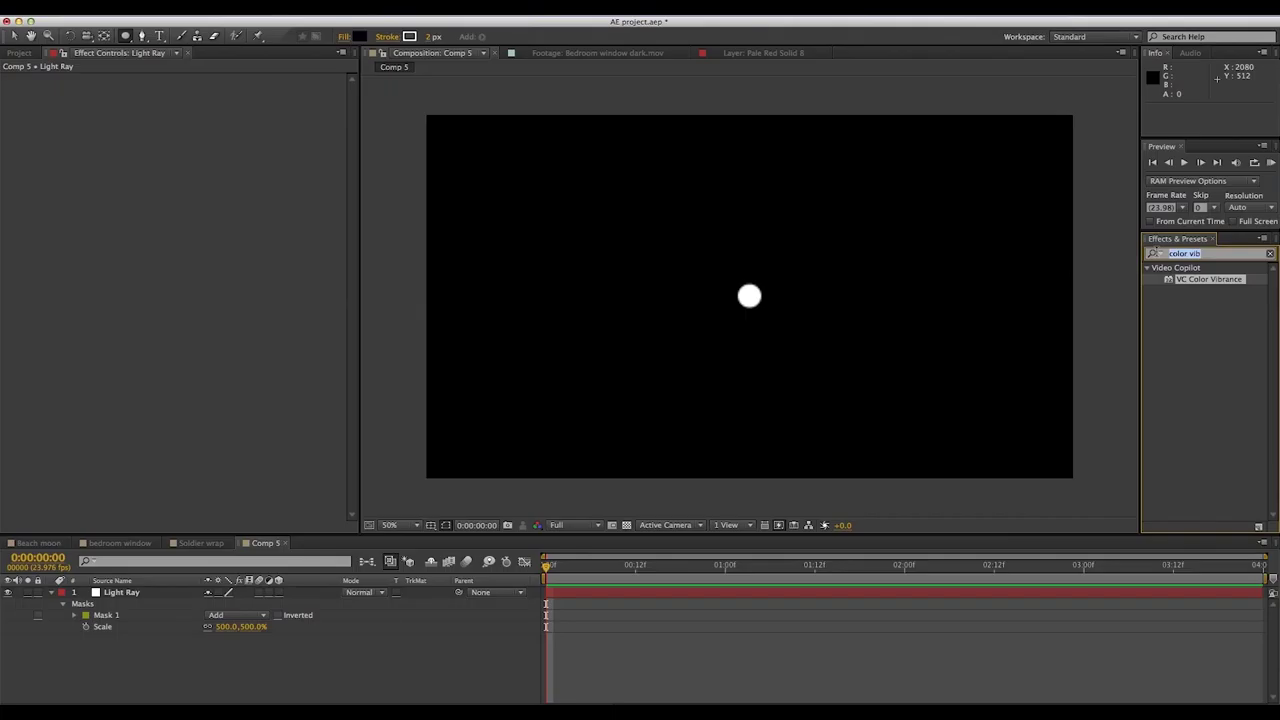
pyautogui.write('rad')
pyautogui.click(1157, 253)
pyautogui.write('i')
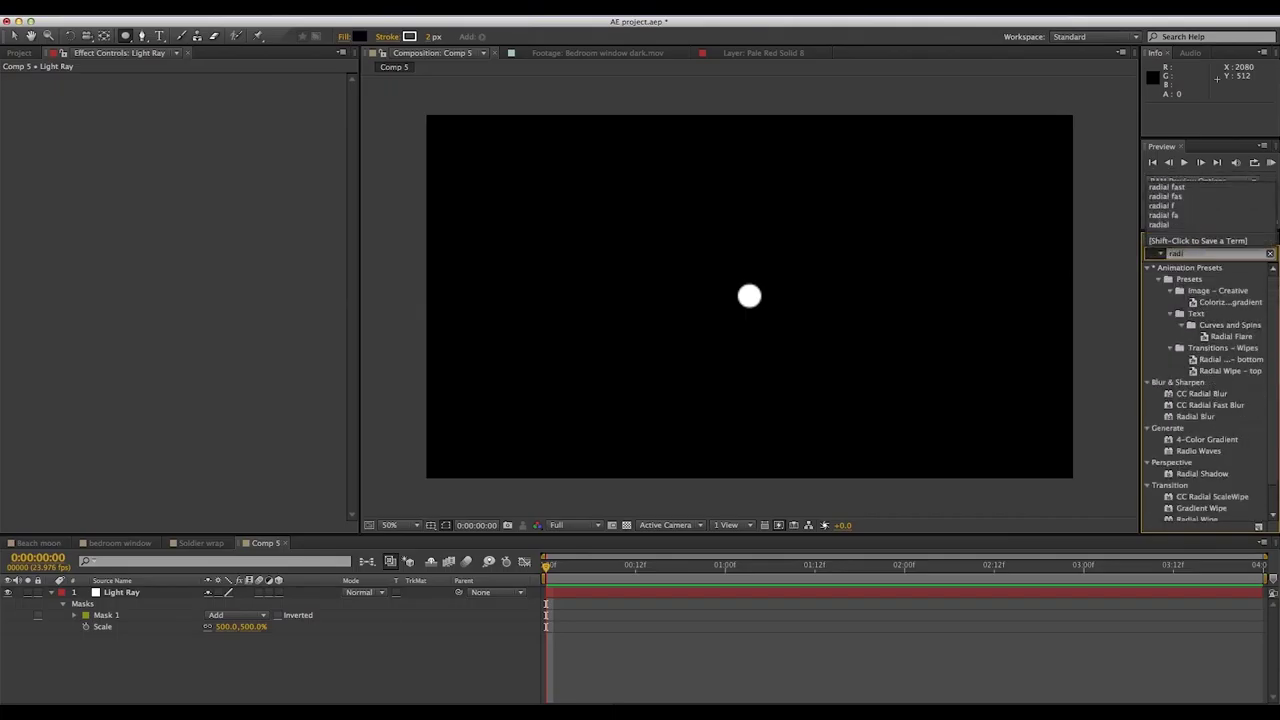
pyautogui.write('al fast')
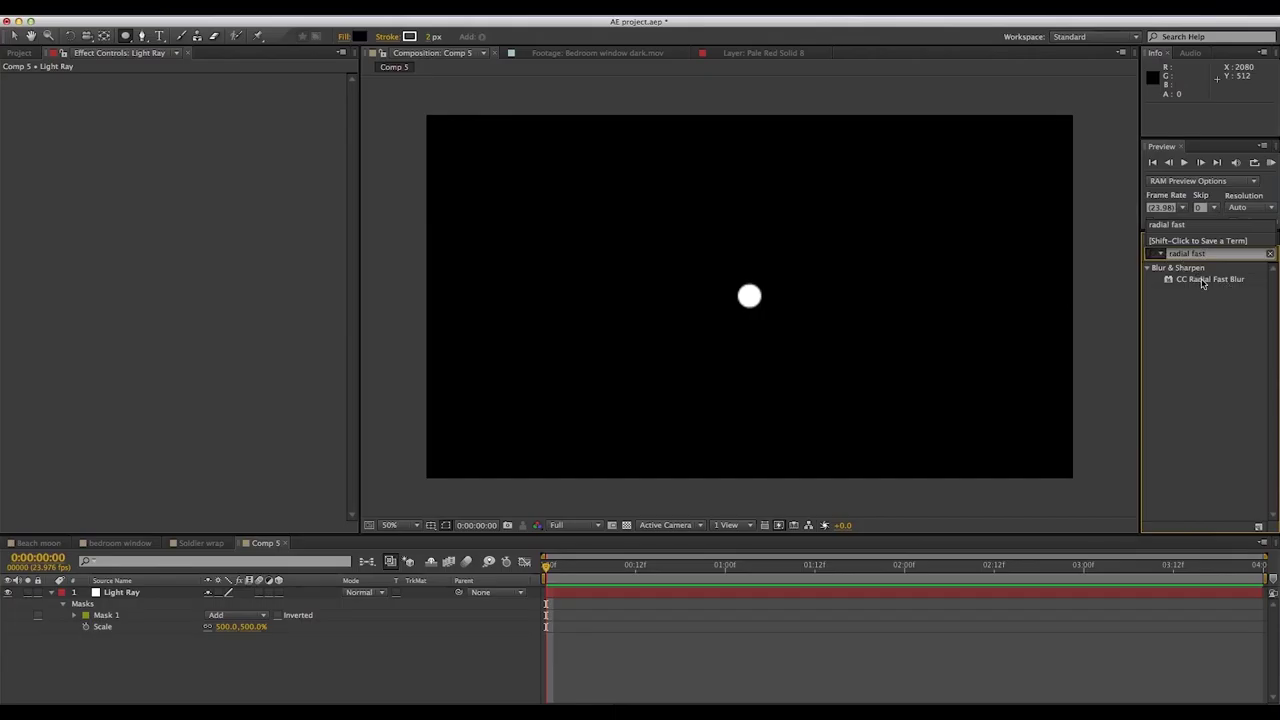
pyautogui.moveTo(1205, 280); pyautogui.dragTo(755, 295)
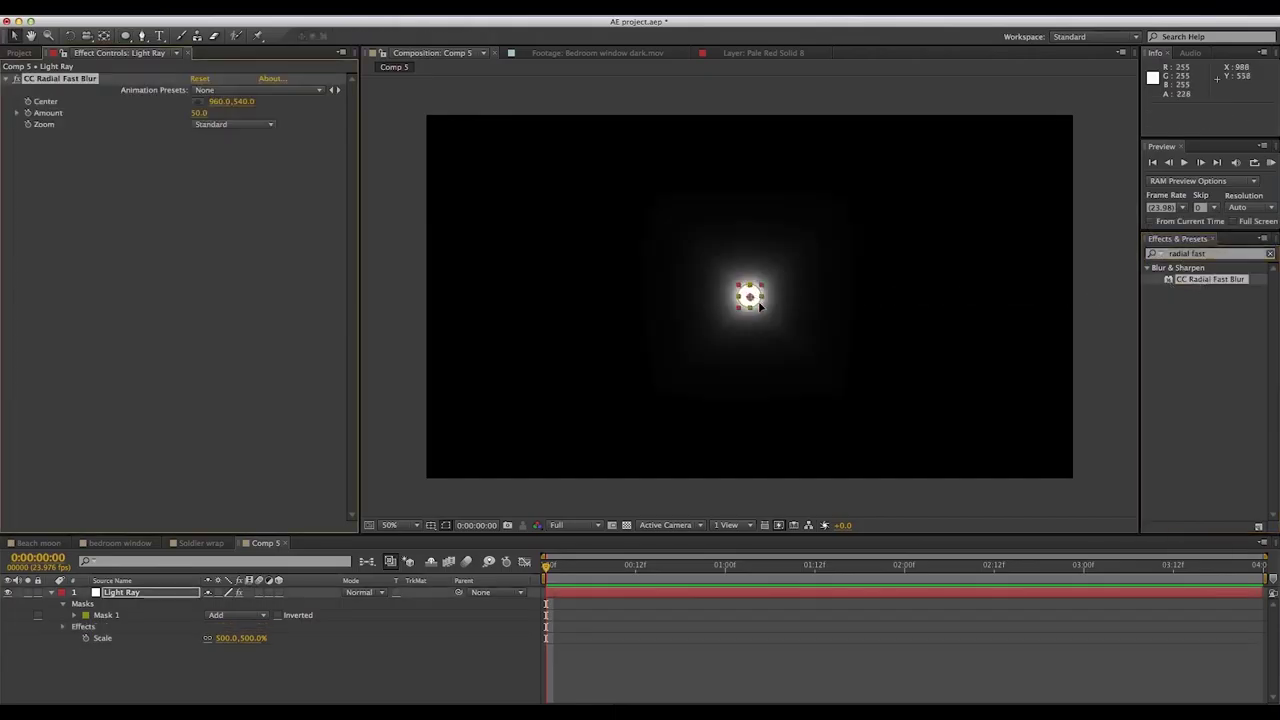
# Set CC Radial Fast Blur Amount to 98 and Zoom to Brightest
pyautogui.moveTo(200, 117); pyautogui.dragTo(218, 112)
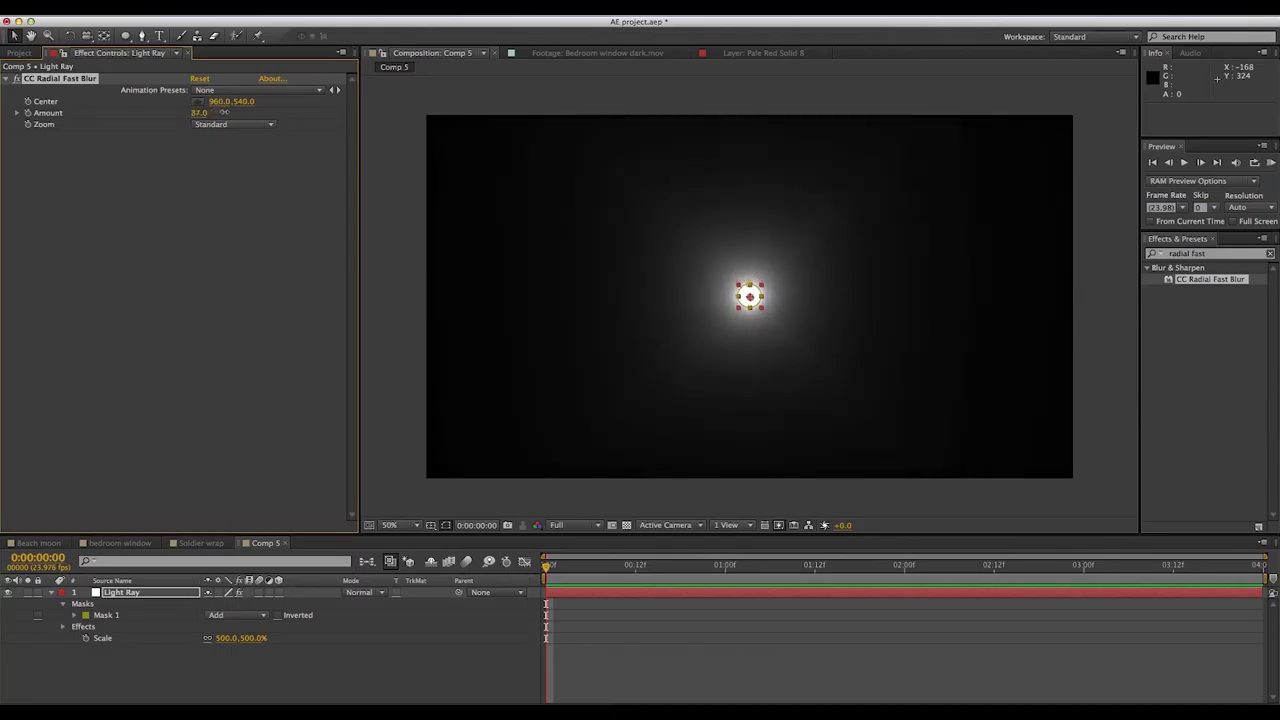
pyautogui.click(212, 124)
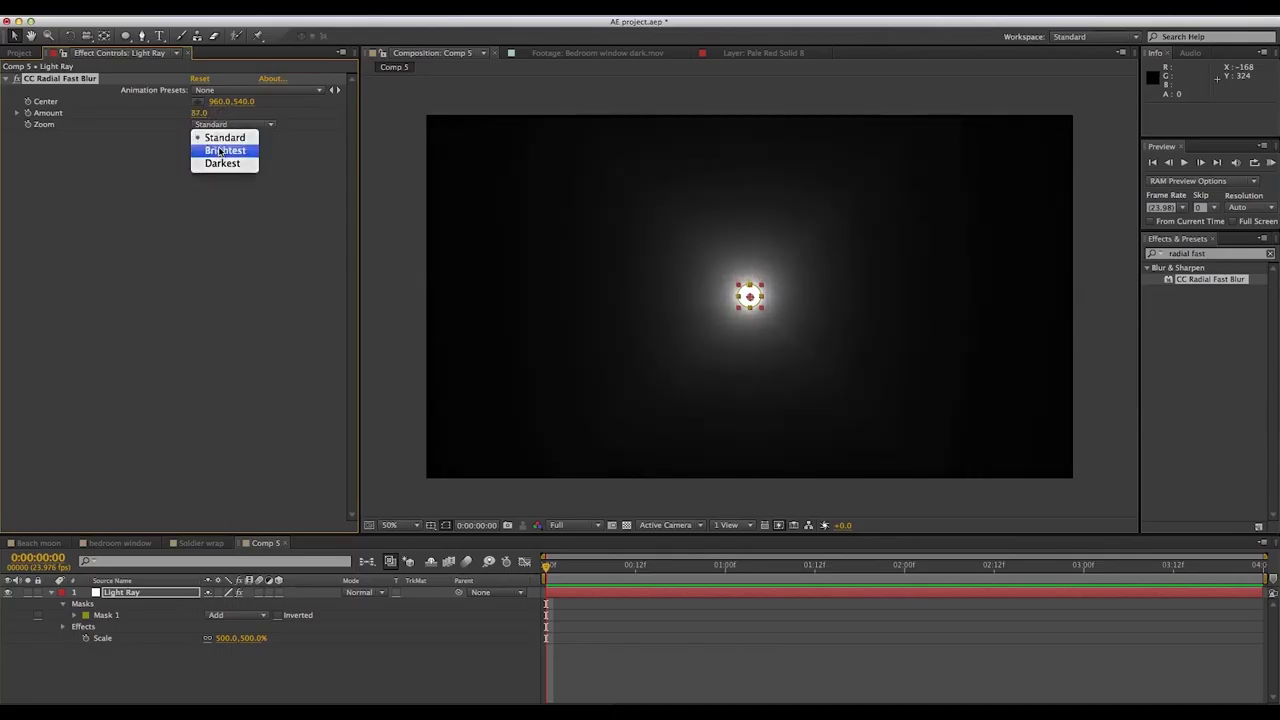
pyautogui.click(220, 150)
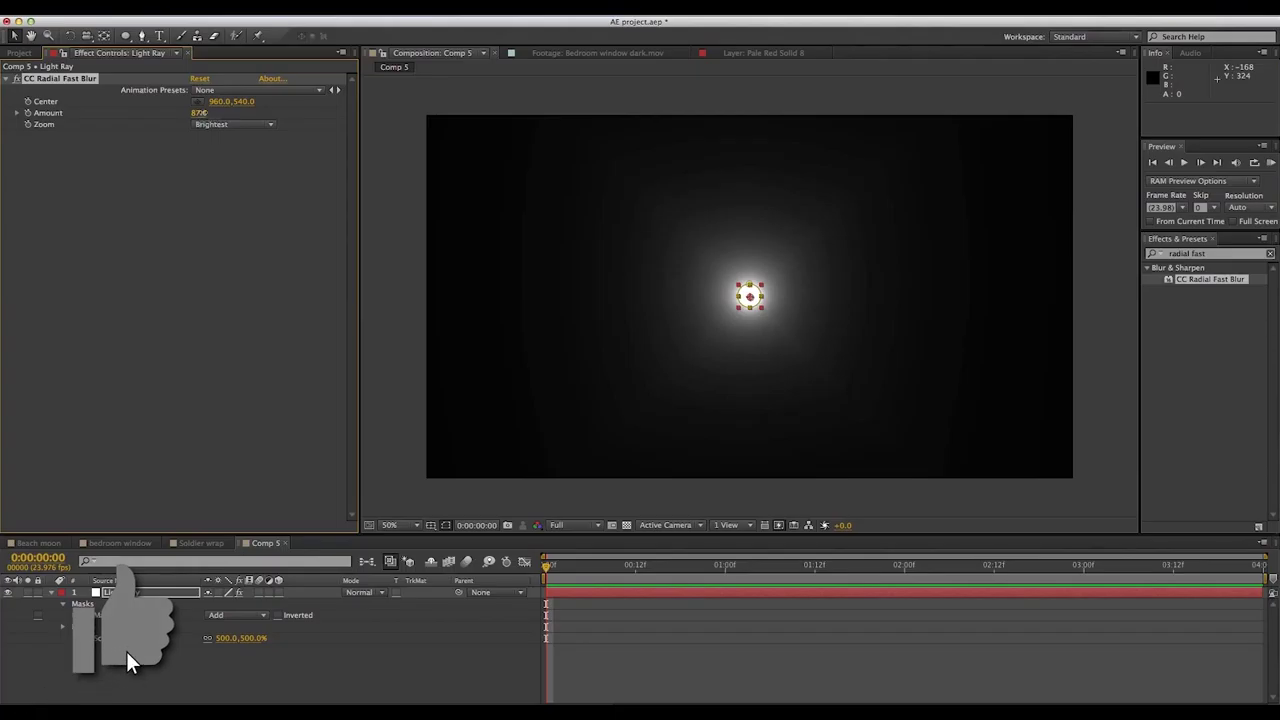
pyautogui.moveTo(199, 112); pyautogui.dragTo(206, 112)
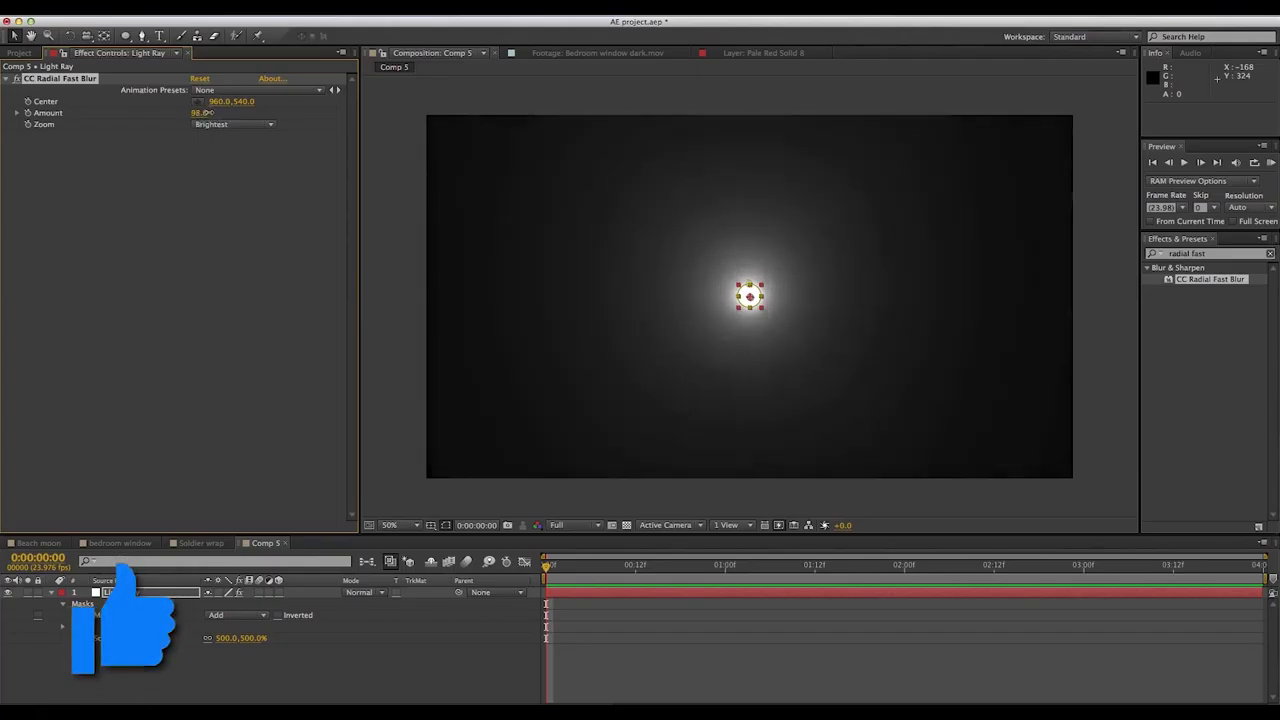
pyautogui.click(253, 672)
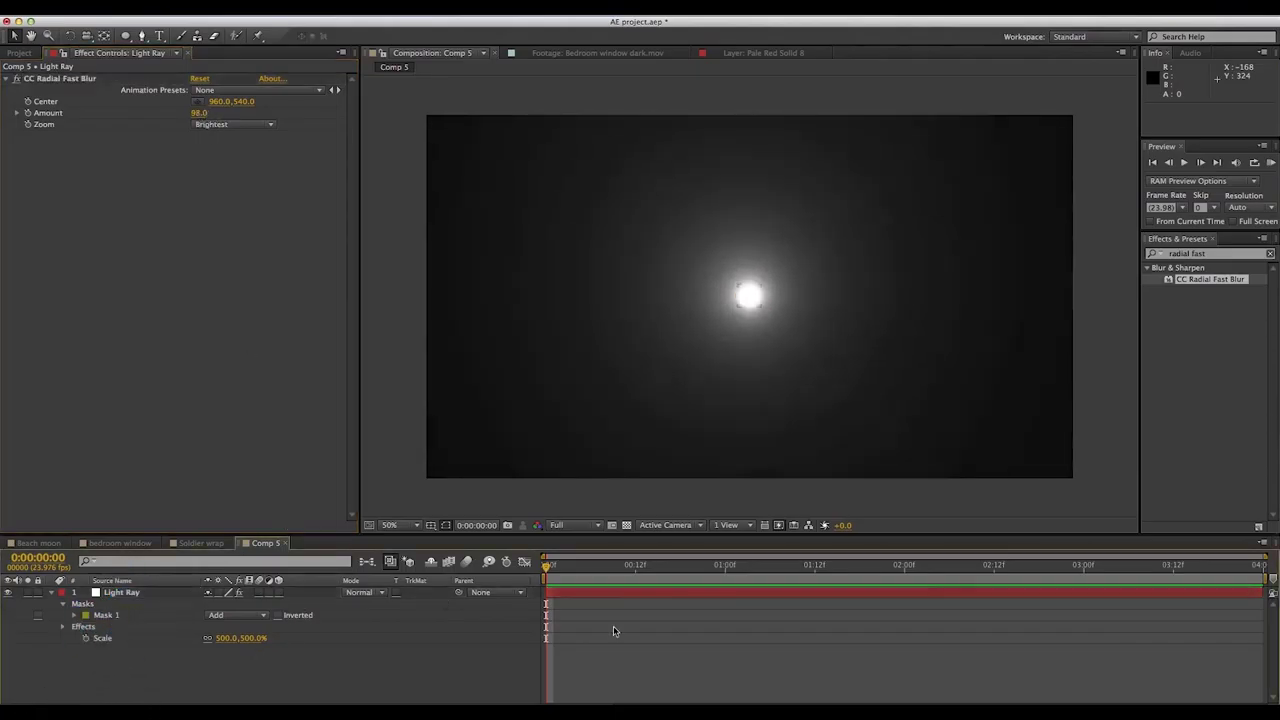
pyautogui.click(114, 594)
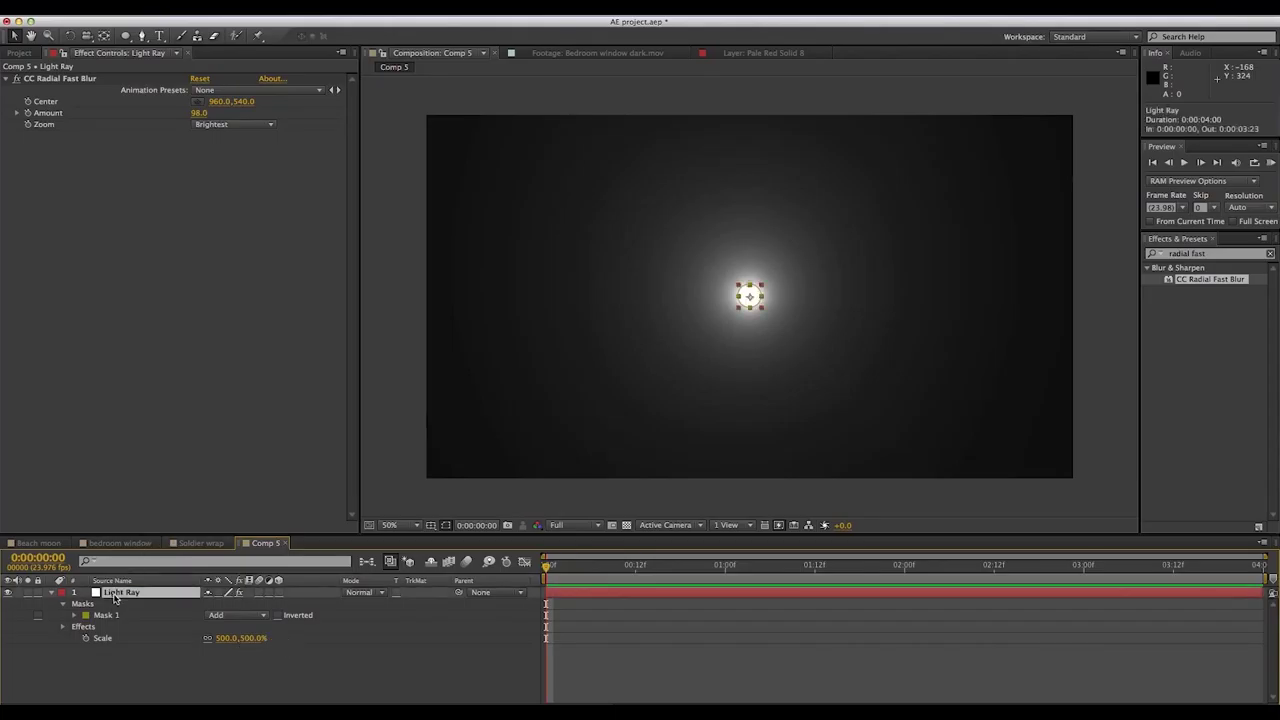
# Paste the Light Ray layer into Beach moon and move it up-left into the sky
pyautogui.click(40, 543)
pyautogui.hotkey('ctrl', 'v')
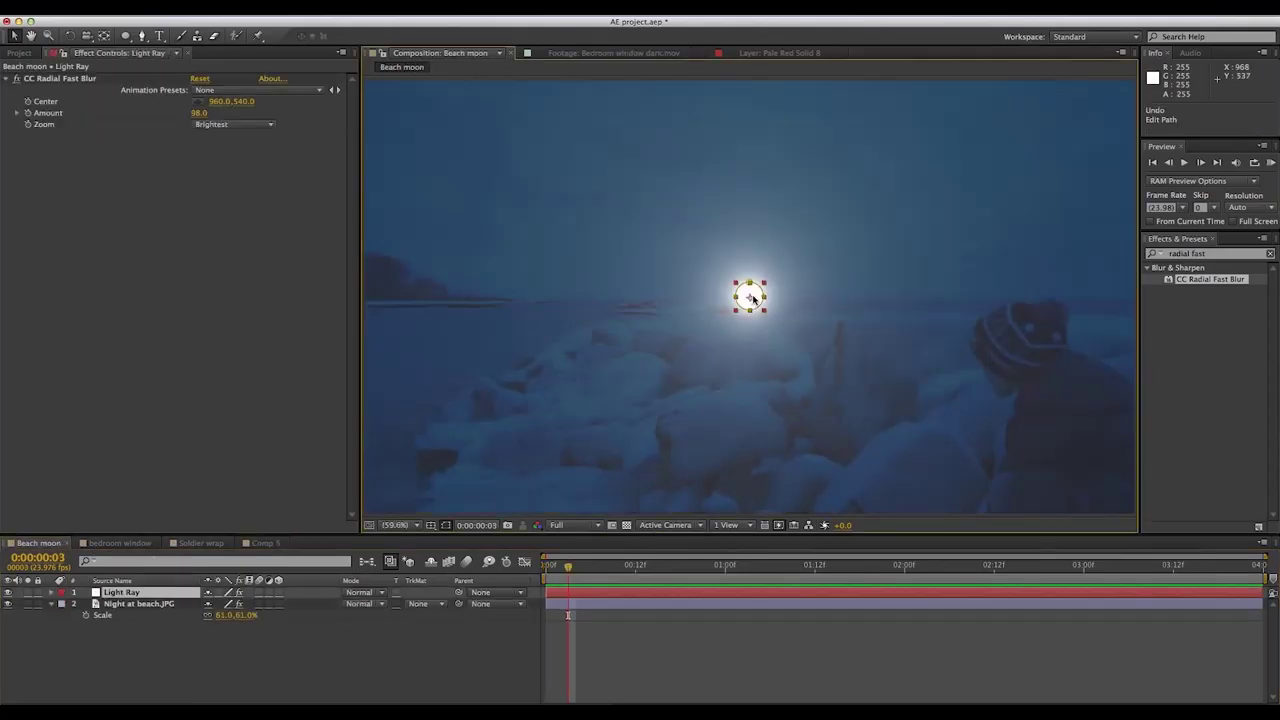
pyautogui.moveTo(752, 298); pyautogui.dragTo(500, 174)
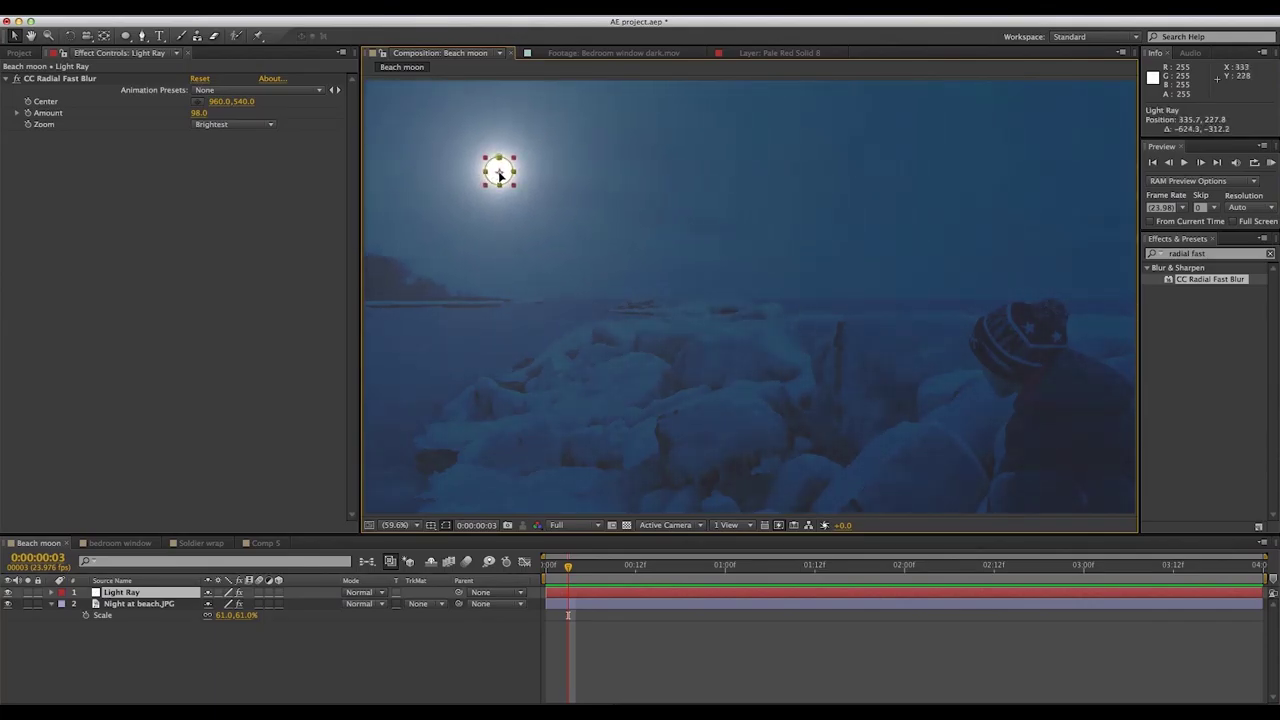
pyautogui.click(317, 668)
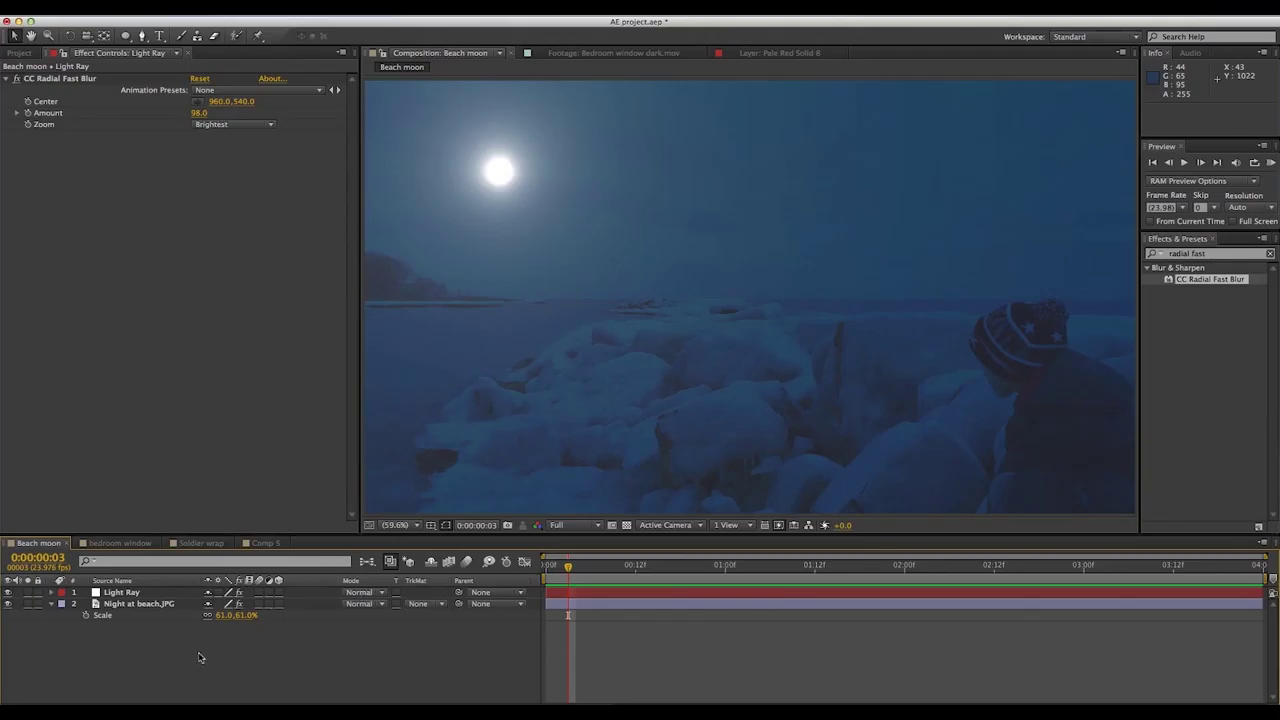
pyautogui.click(84, 671)
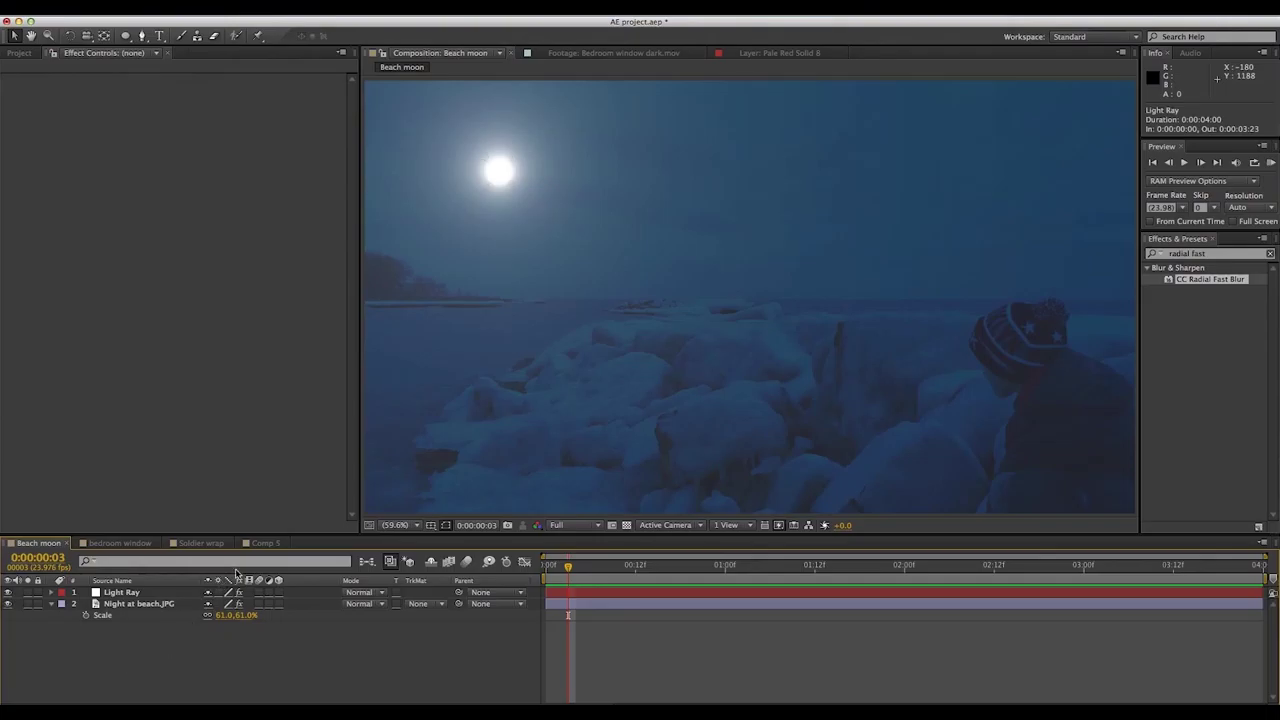
# In Comp 5, move the CC Radial Fast Blur centre so the beam fans up and left
pyautogui.click(266, 543)
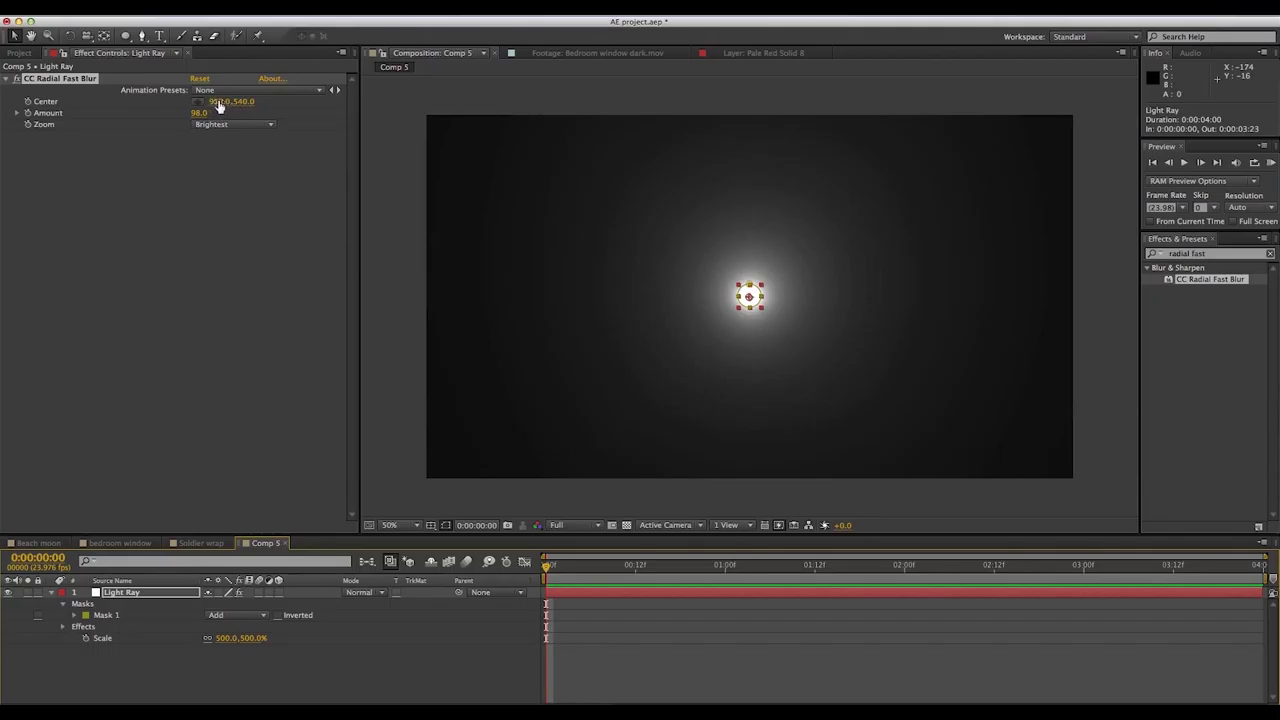
pyautogui.moveTo(200, 101)
pyautogui.mouseDown()
pyautogui.moveTo(175, 101)
pyautogui.moveTo(262, 101)
pyautogui.mouseUp()
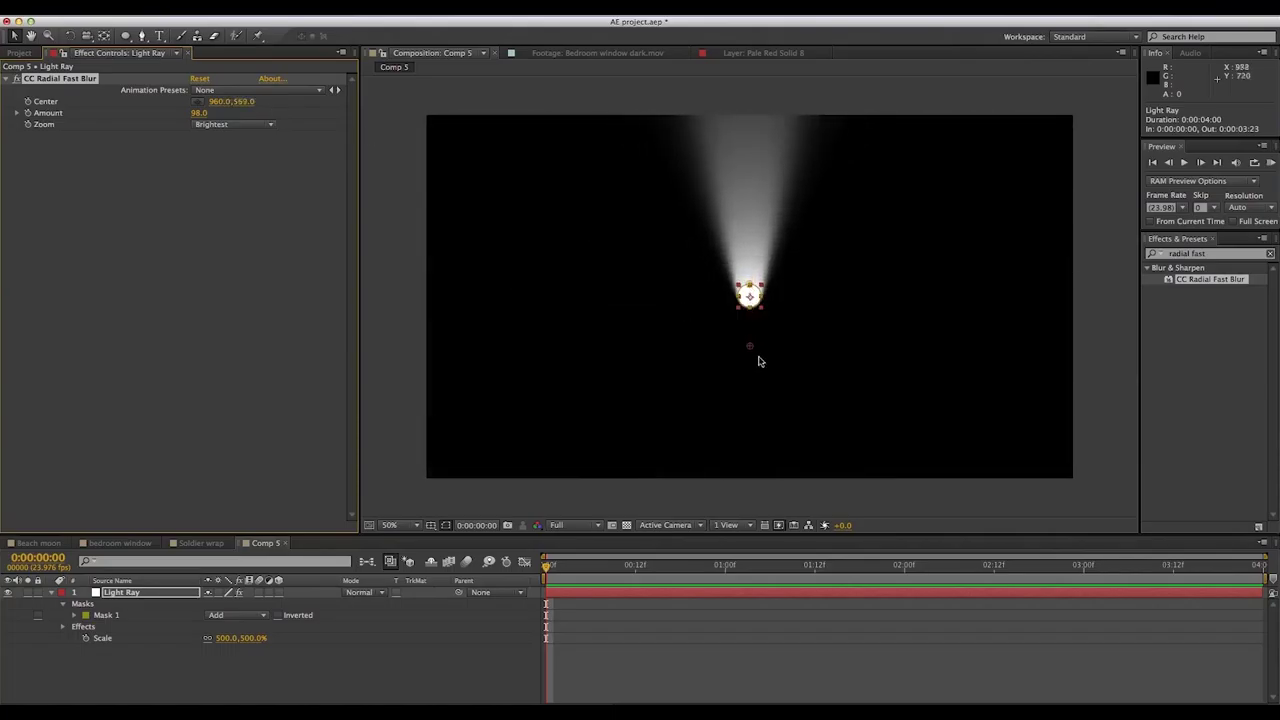
pyautogui.moveTo(246, 106); pyautogui.dragTo(246, 101)
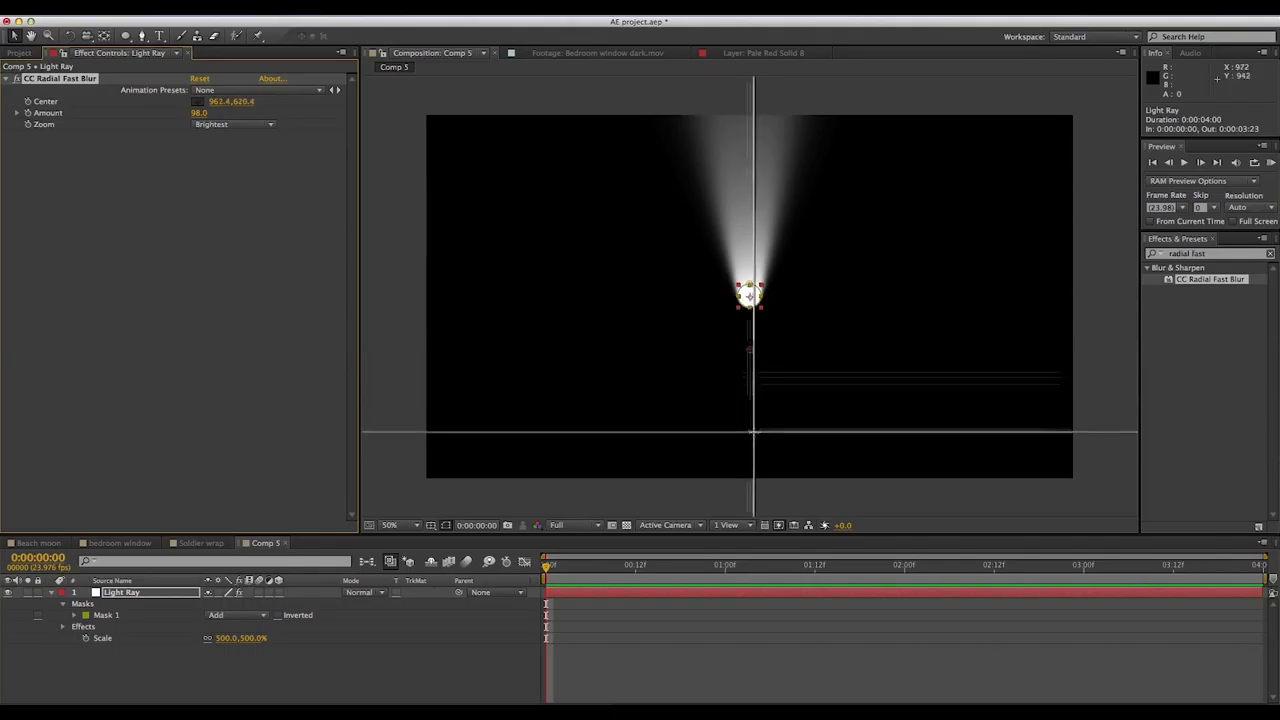
pyautogui.click(753, 433)
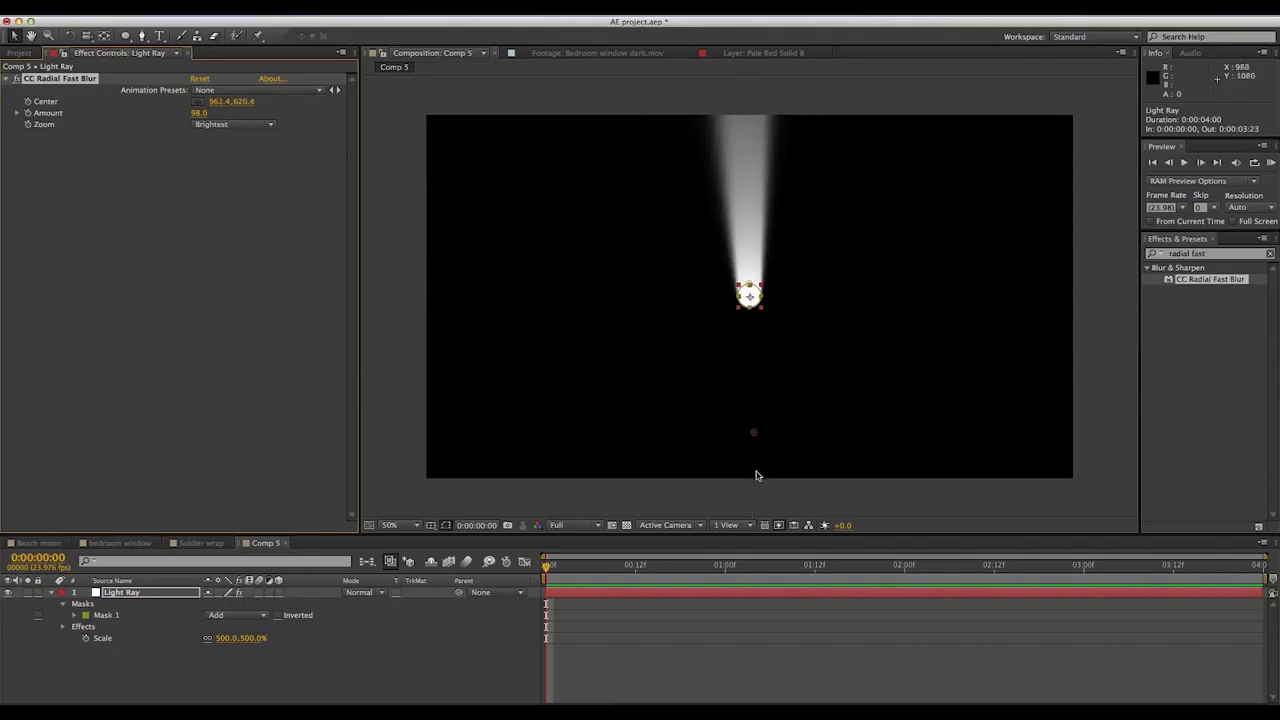
pyautogui.moveTo(754, 434); pyautogui.dragTo(767, 308)
# Reduce the Light Ray layer's Mask 1 Expansion to 6.0 pixels
pyautogui.click(93, 597)
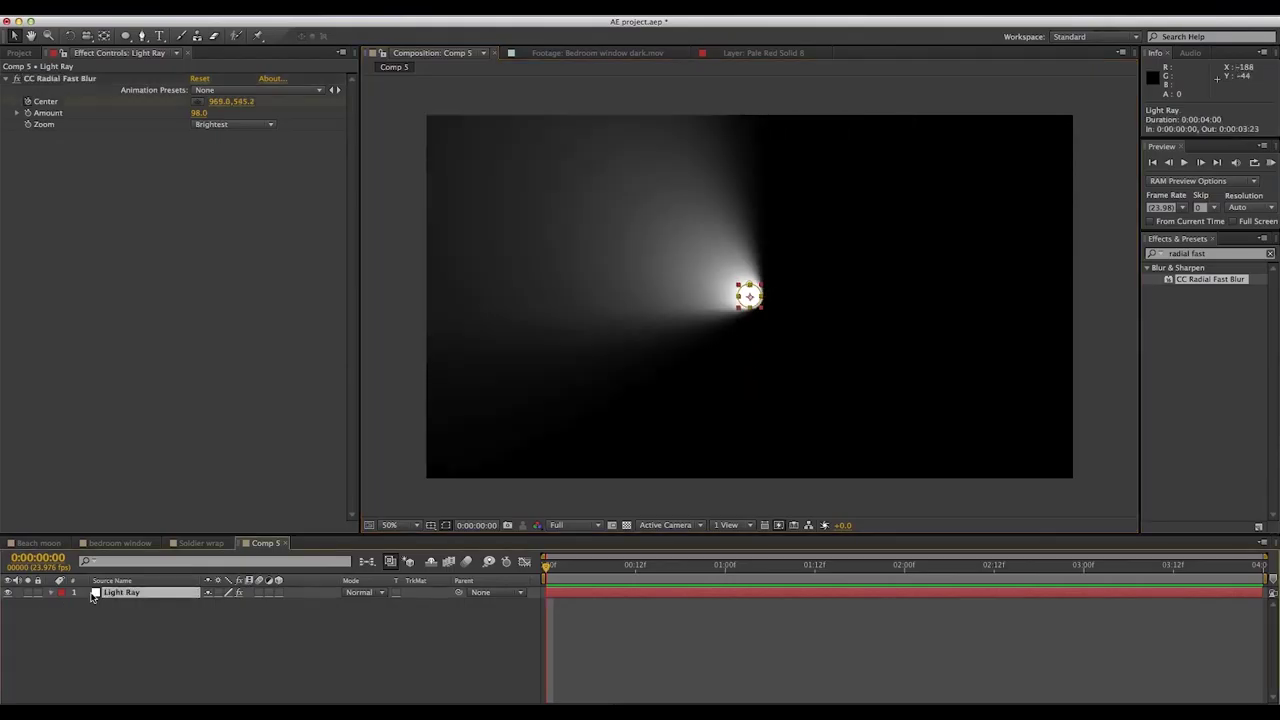
pyautogui.press('m')
pyautogui.press('m')
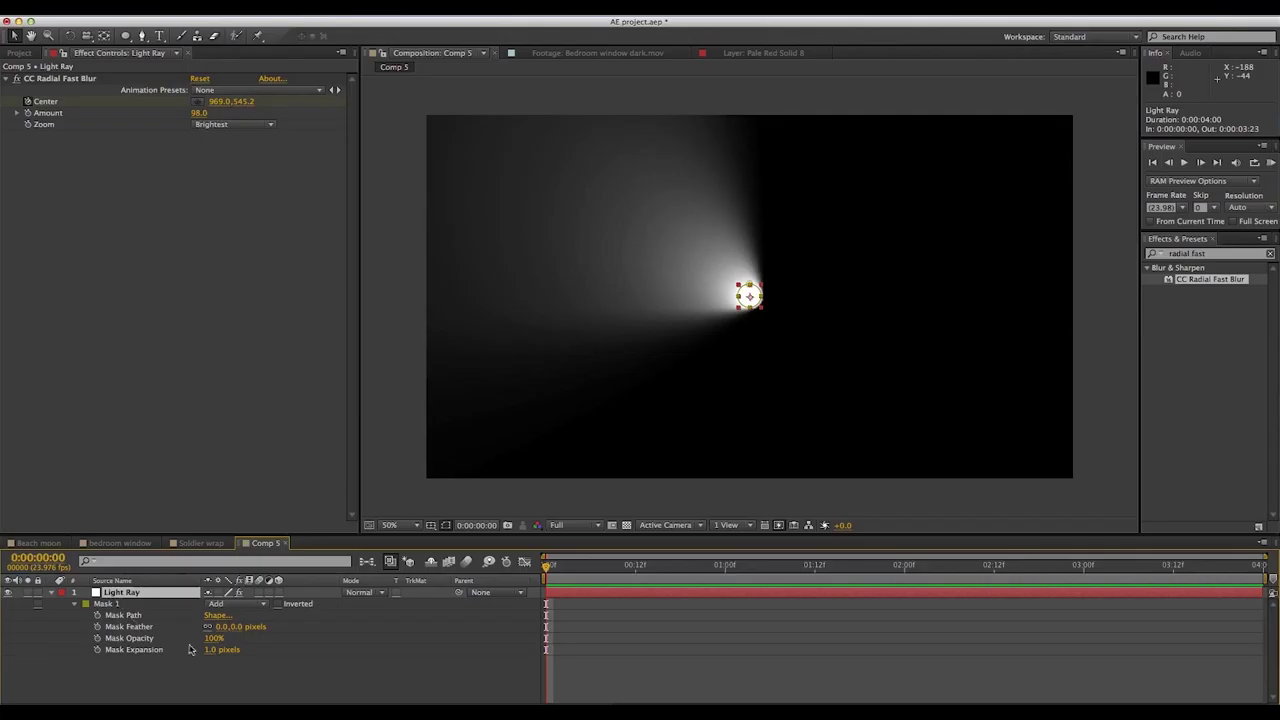
pyautogui.moveTo(207, 649); pyautogui.dragTo(260, 649)
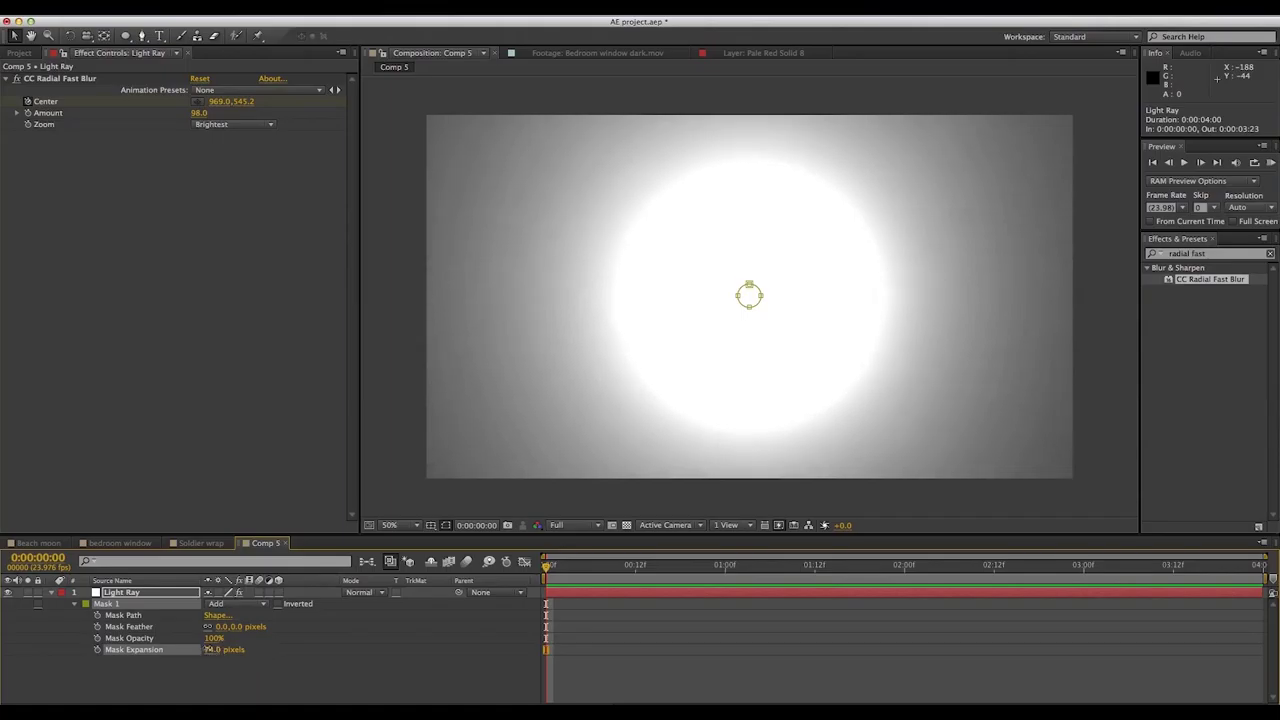
pyautogui.moveTo(206, 652); pyautogui.dragTo(161, 651)
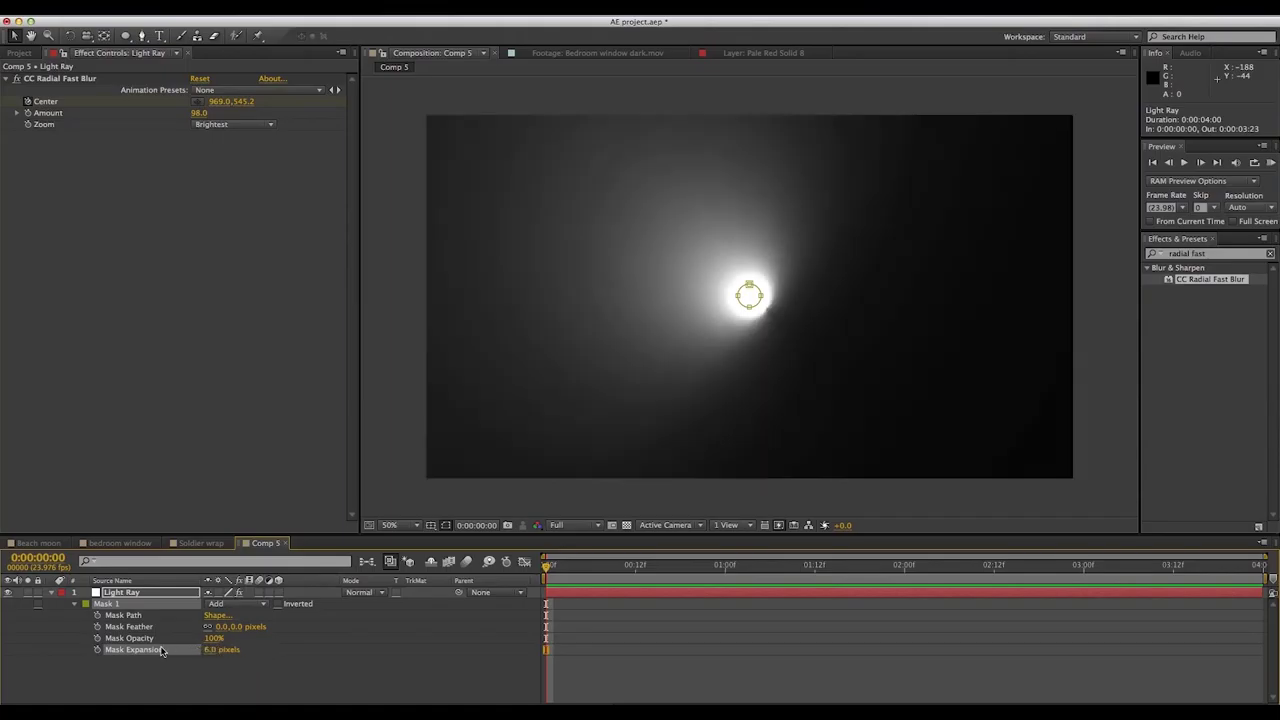
pyautogui.click(243, 10)
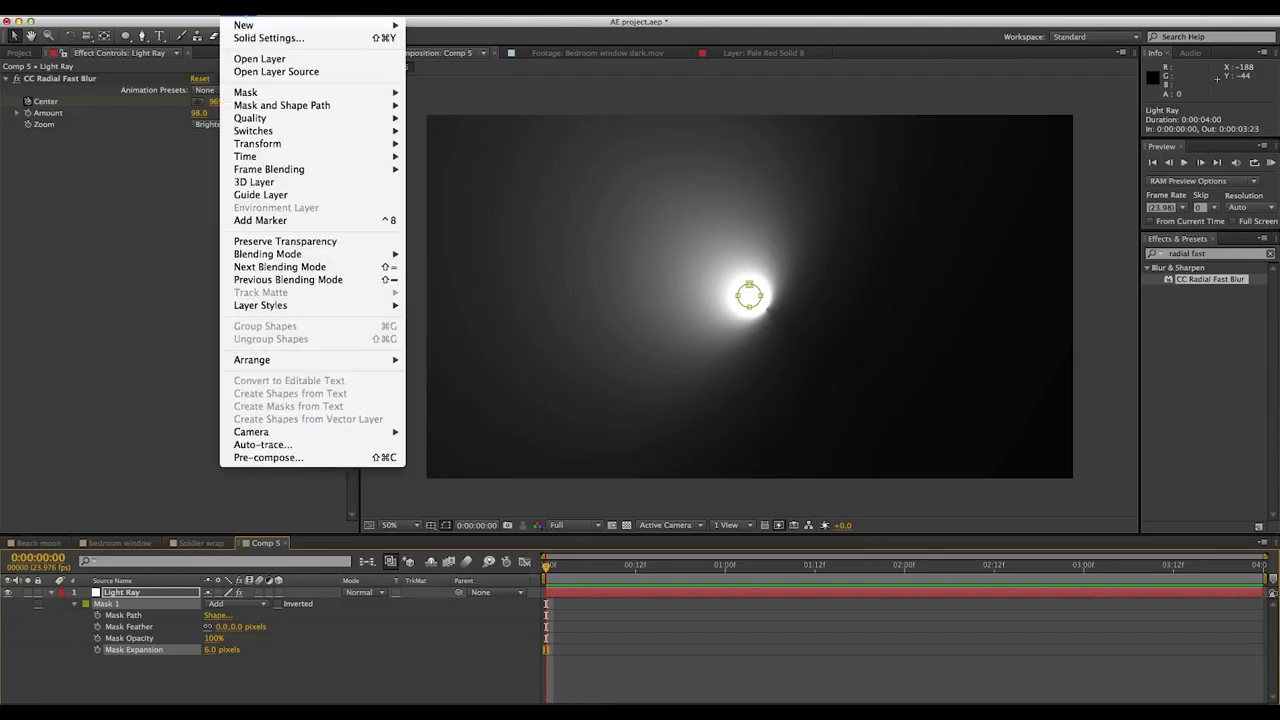
# Rename the solid to Light Ray 2 and change its colour to yellow
pyautogui.click(248, 38)
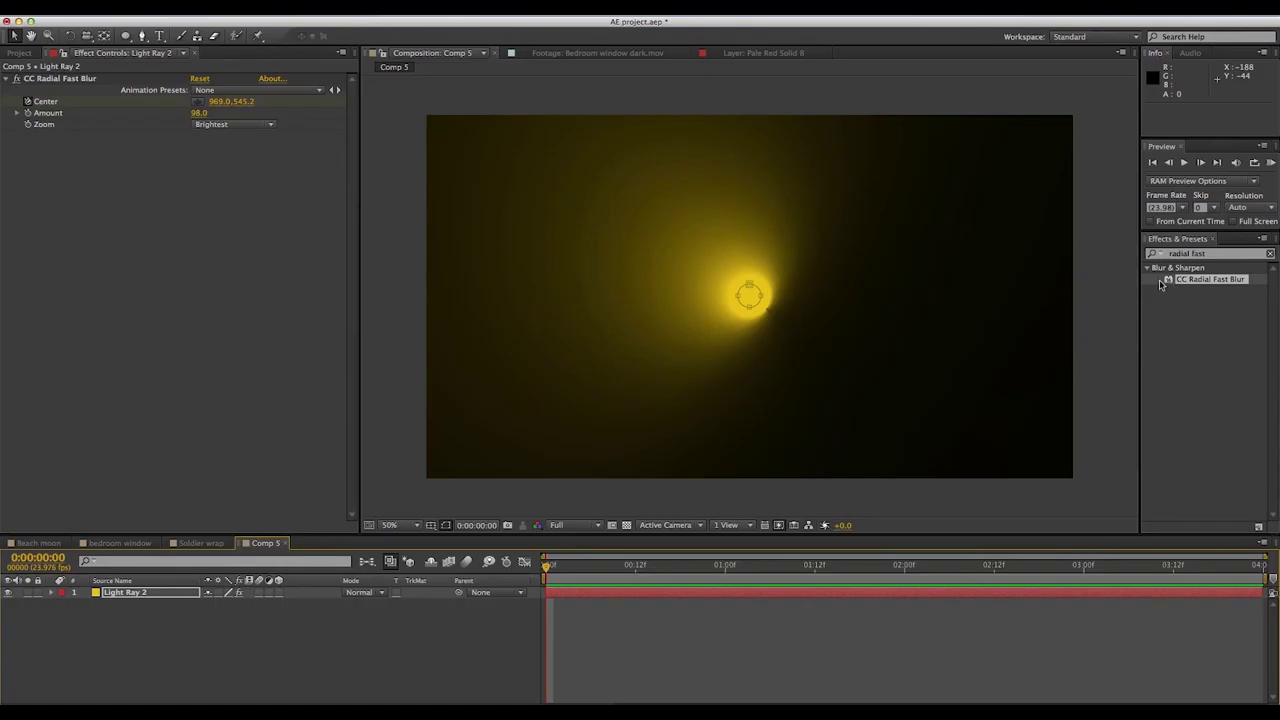
pyautogui.click(1214, 254)
pyautogui.press('super+a')
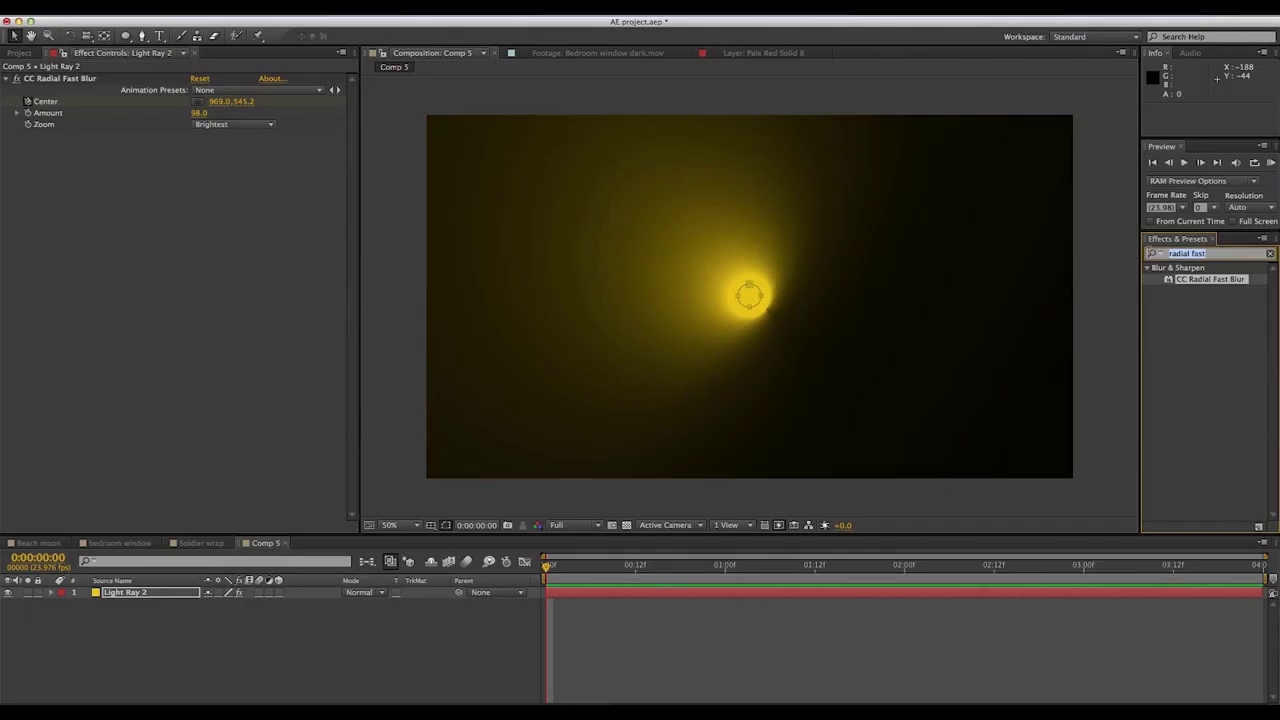
# Apply VC Color Vibrance, then shift the CC Radial Fast Blur centre left to 909.0, 545.2
pyautogui.write('color')
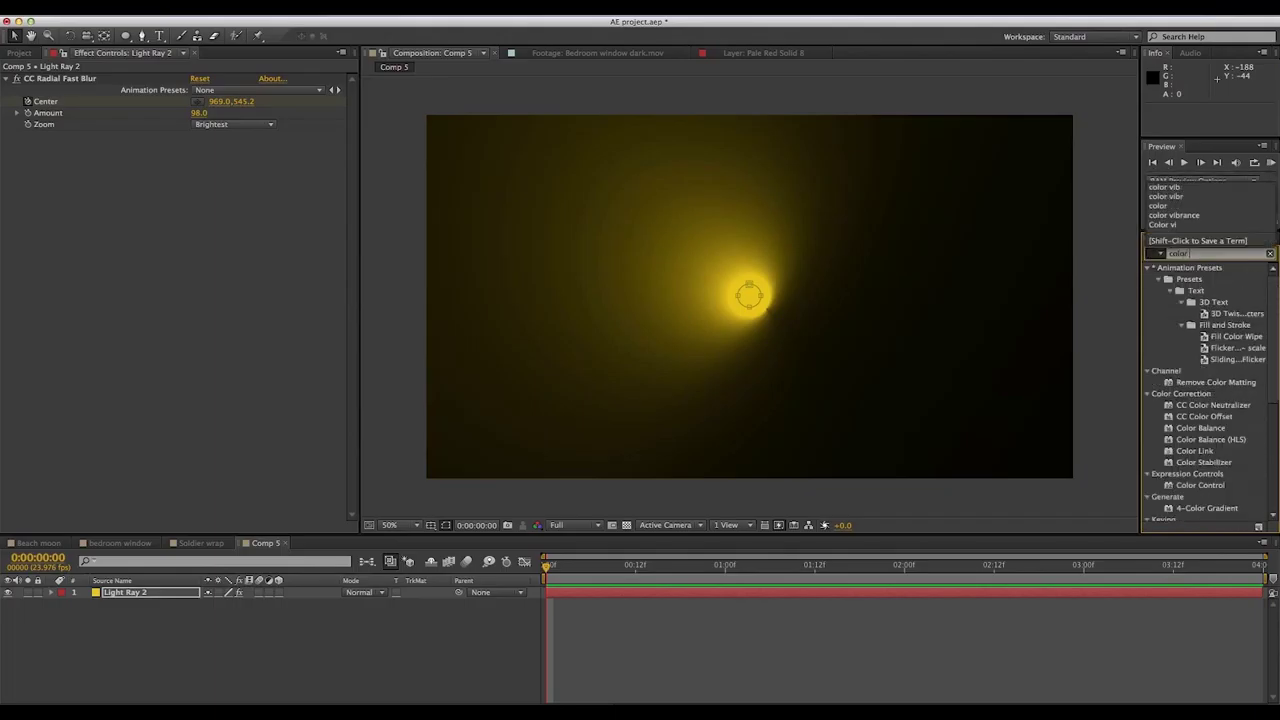
pyautogui.write(' vib')
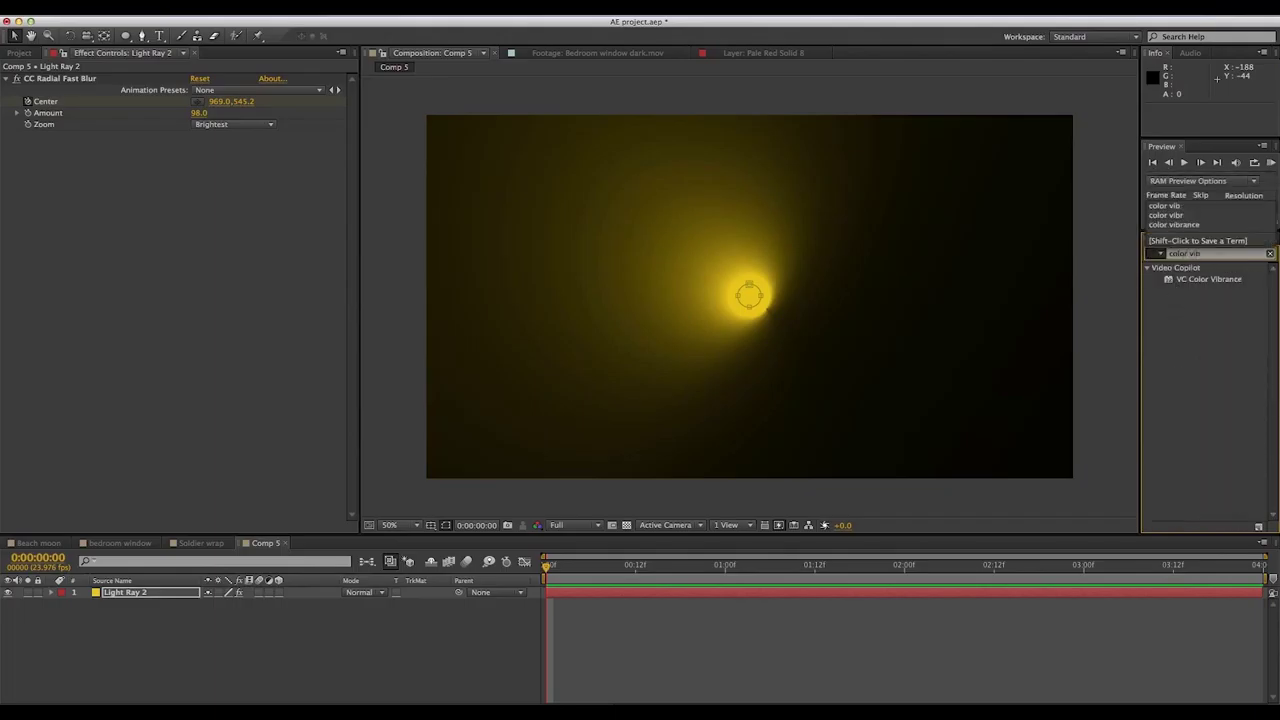
pyautogui.moveTo(1200, 280); pyautogui.dragTo(765, 297)
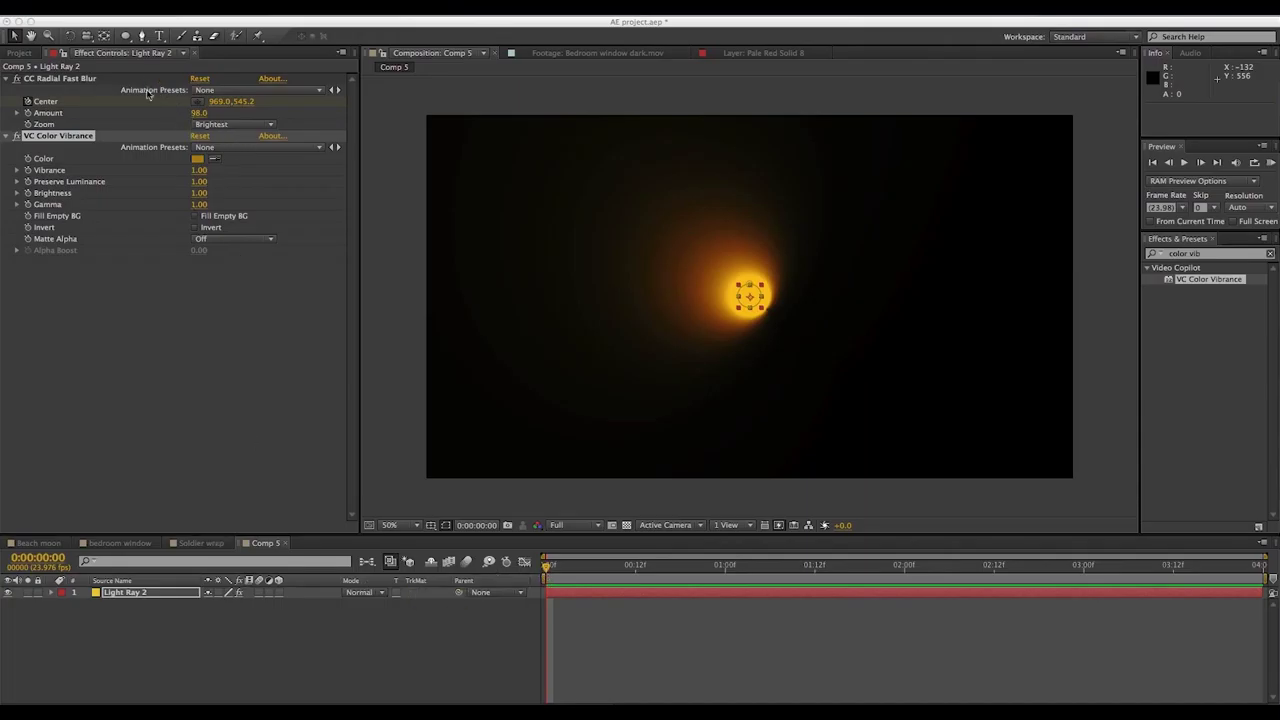
pyautogui.click(199, 101)
pyautogui.click(803, 306)
pyautogui.moveTo(211, 101); pyautogui.dragTo(176, 101)
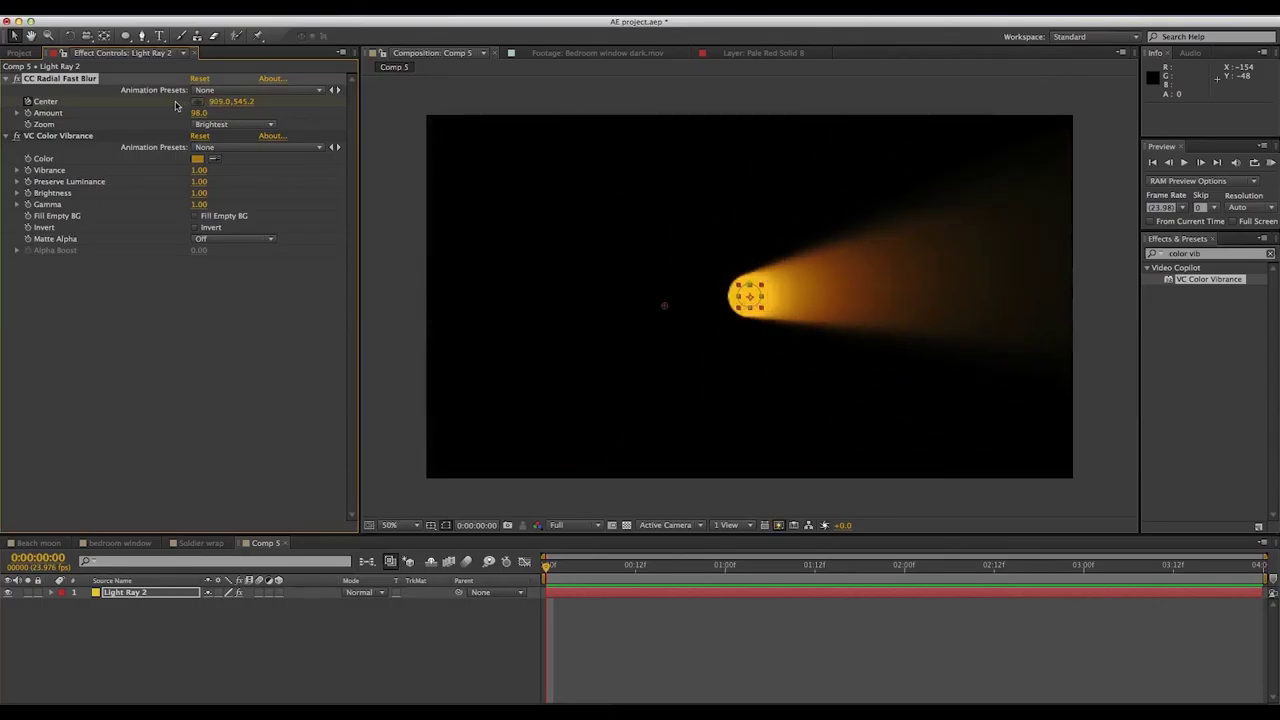
# Delete the VC Color Vibrance effect from Light Ray 2, leaving the rightward yellow beam
pyautogui.click(68, 137)
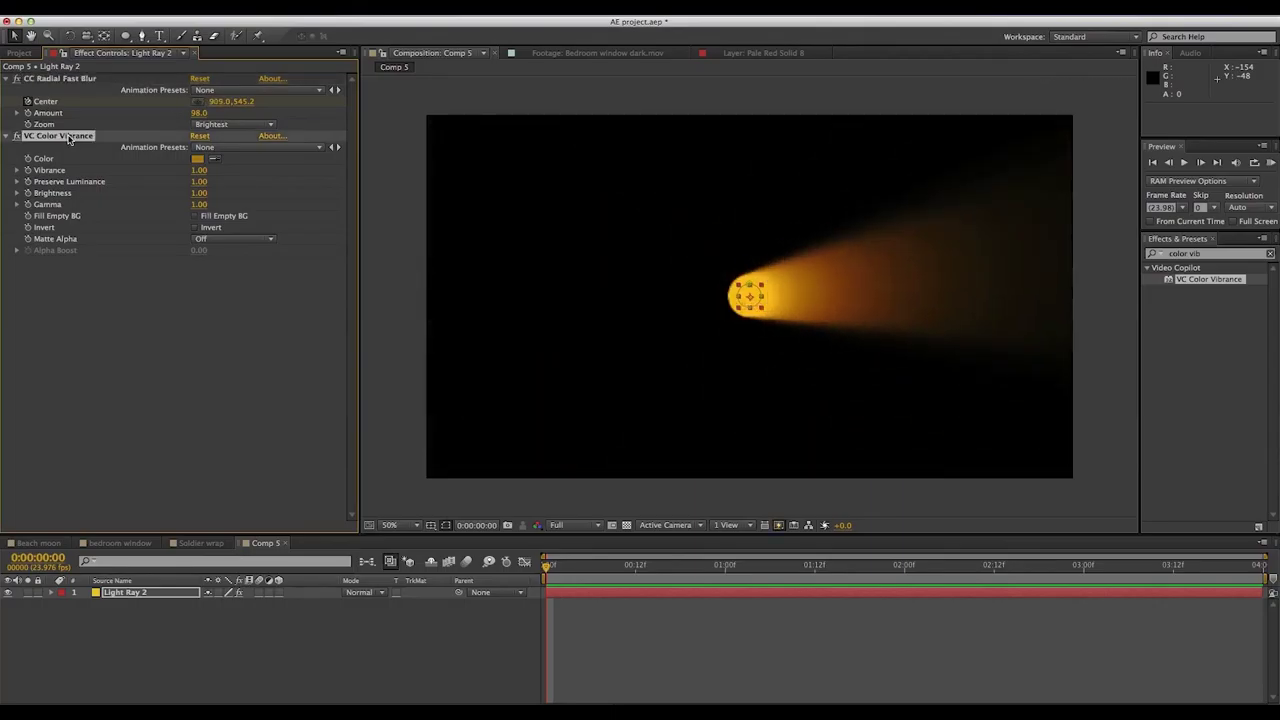
pyautogui.press('Delete')
pyautogui.click(173, 628)
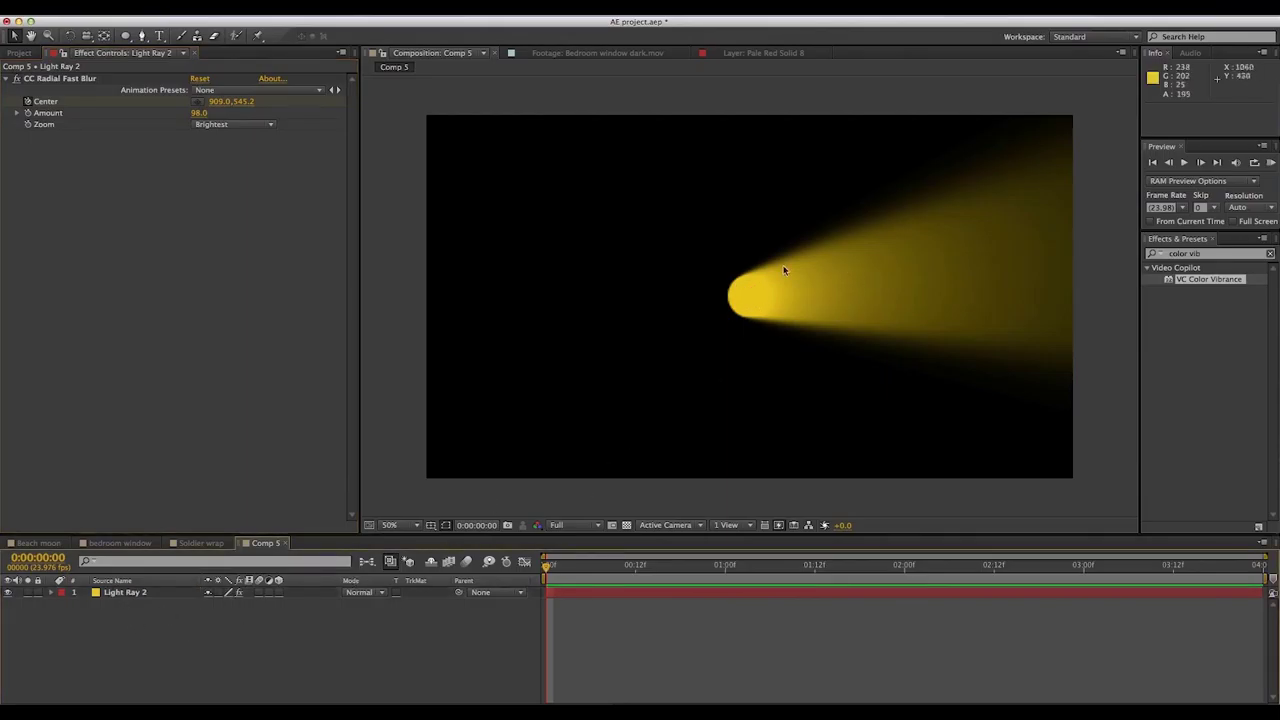
# Duplicate Light Ray 2 and rename the copied solid to Light Ray 3
pyautogui.click(96, 600)
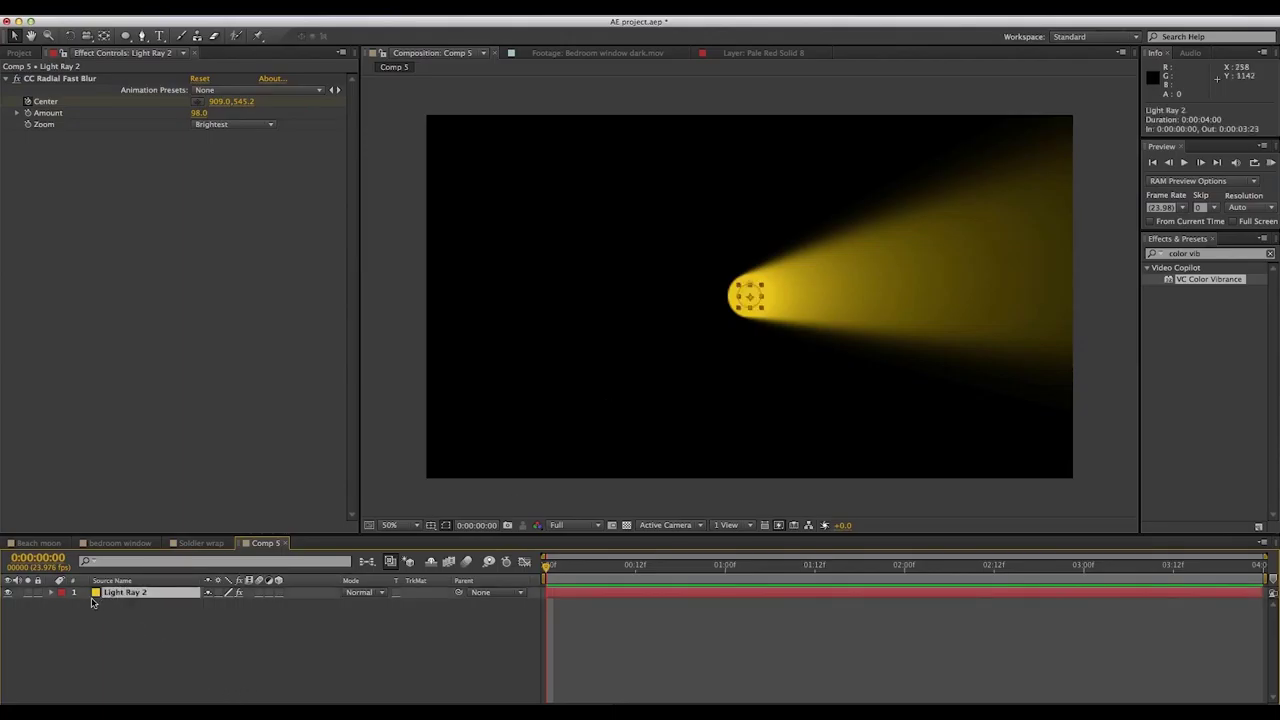
pyautogui.press('super+d')
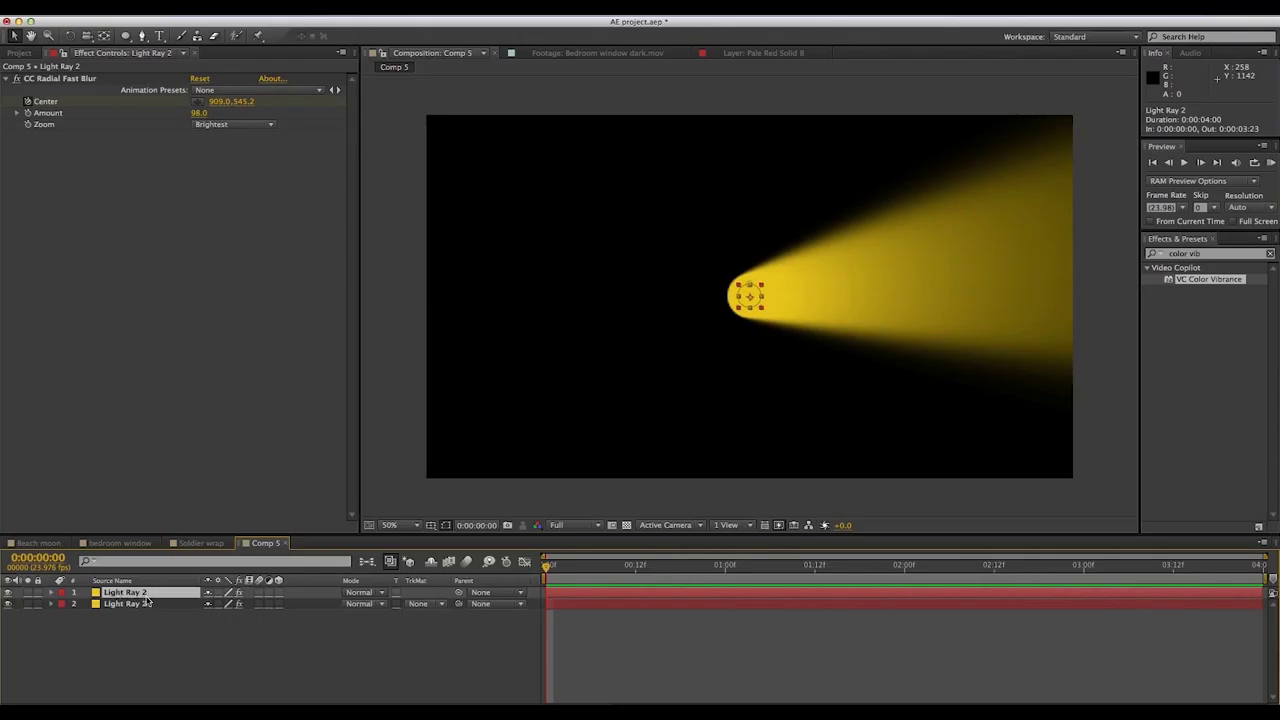
pyautogui.click(241, 16)
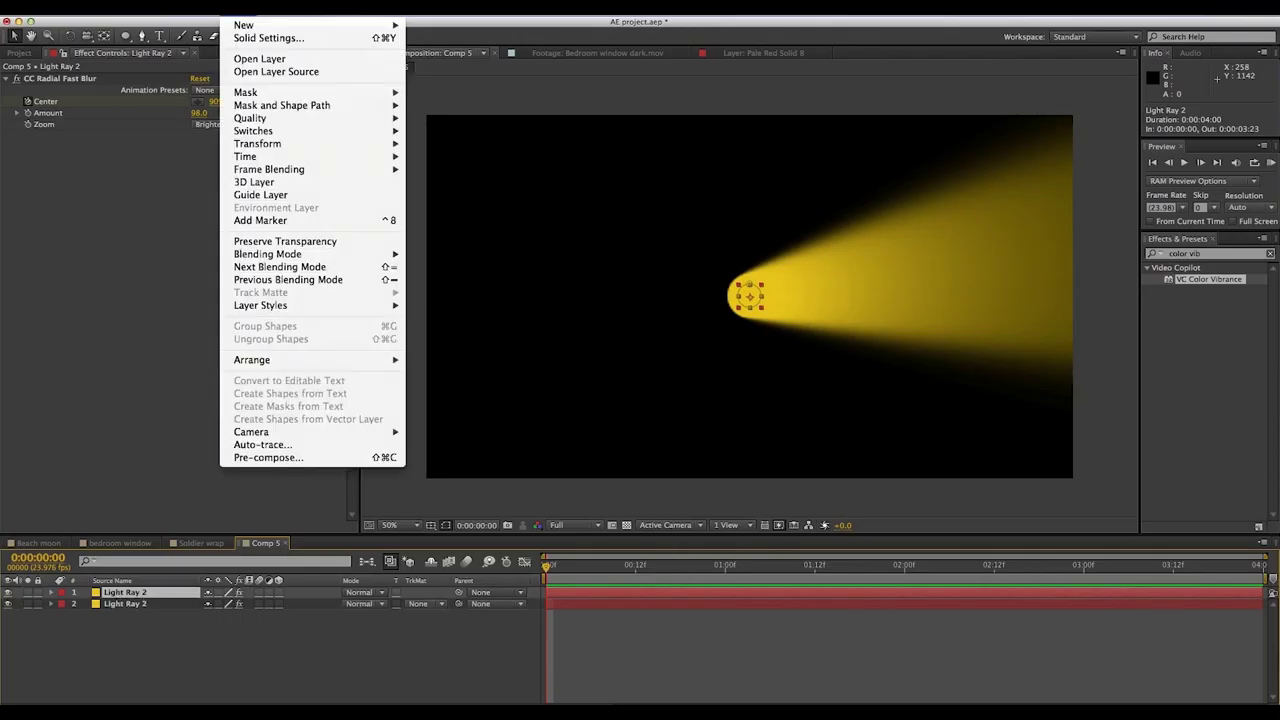
pyautogui.click(255, 38)
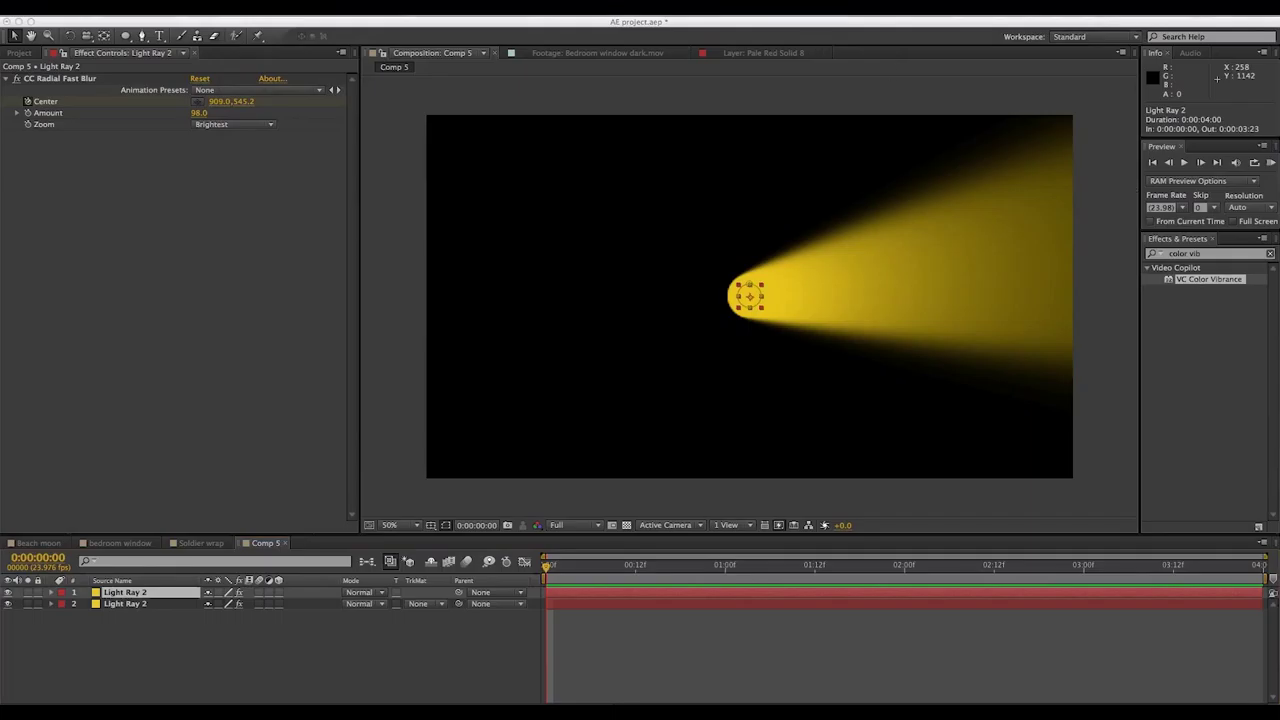
pyautogui.press('Return')
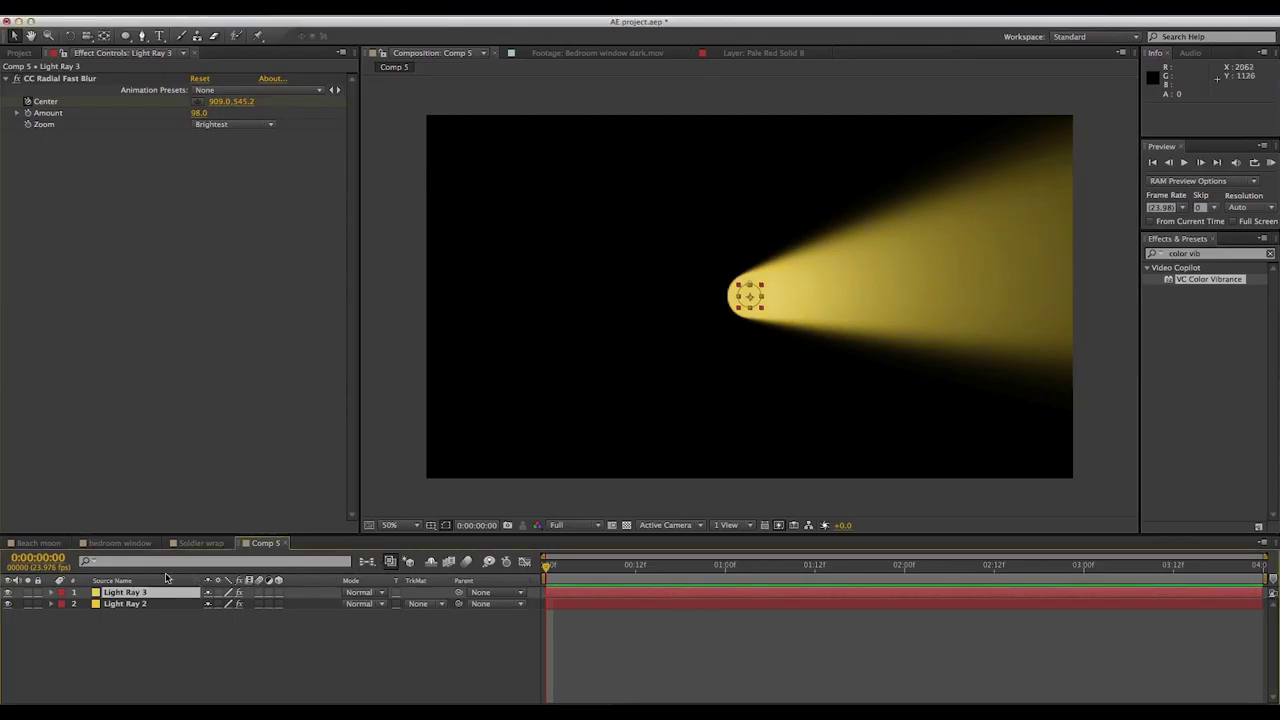
# Set Light Ray 3's Mask Expansion to -1.0 pixels to intensify the beam core
pyautogui.click(98, 594)
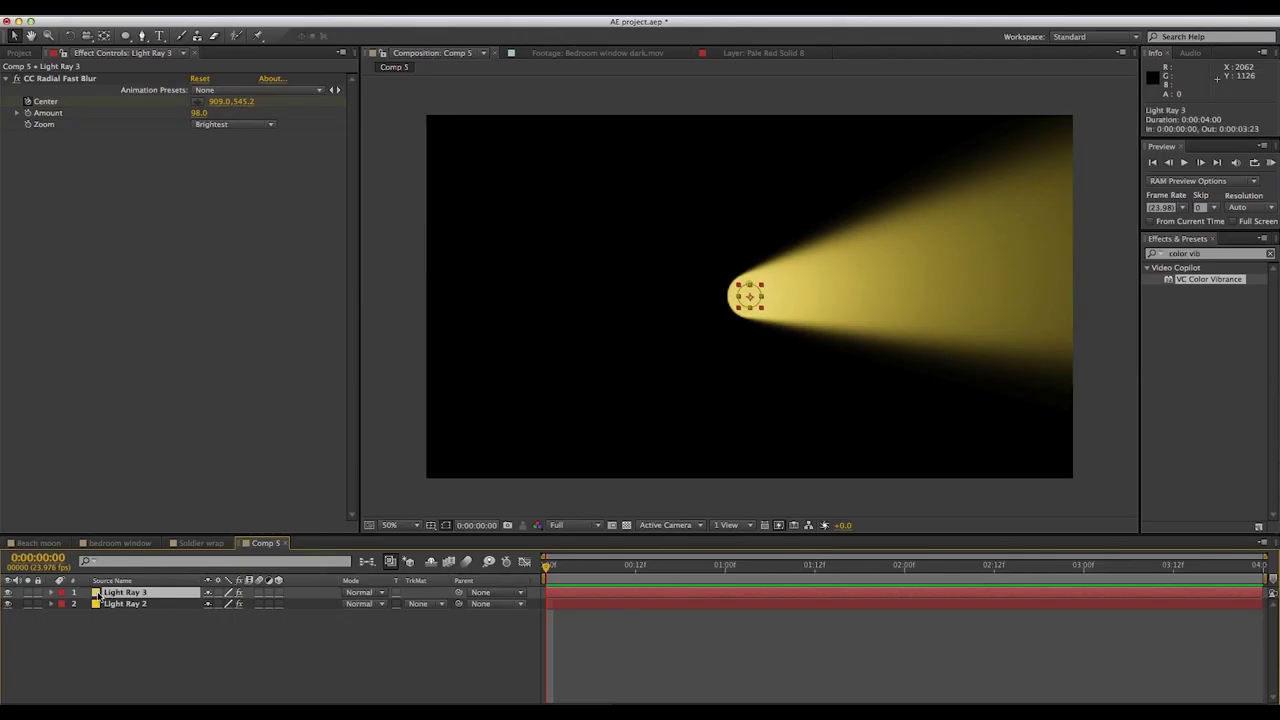
pyautogui.press('m')
pyautogui.press('m')
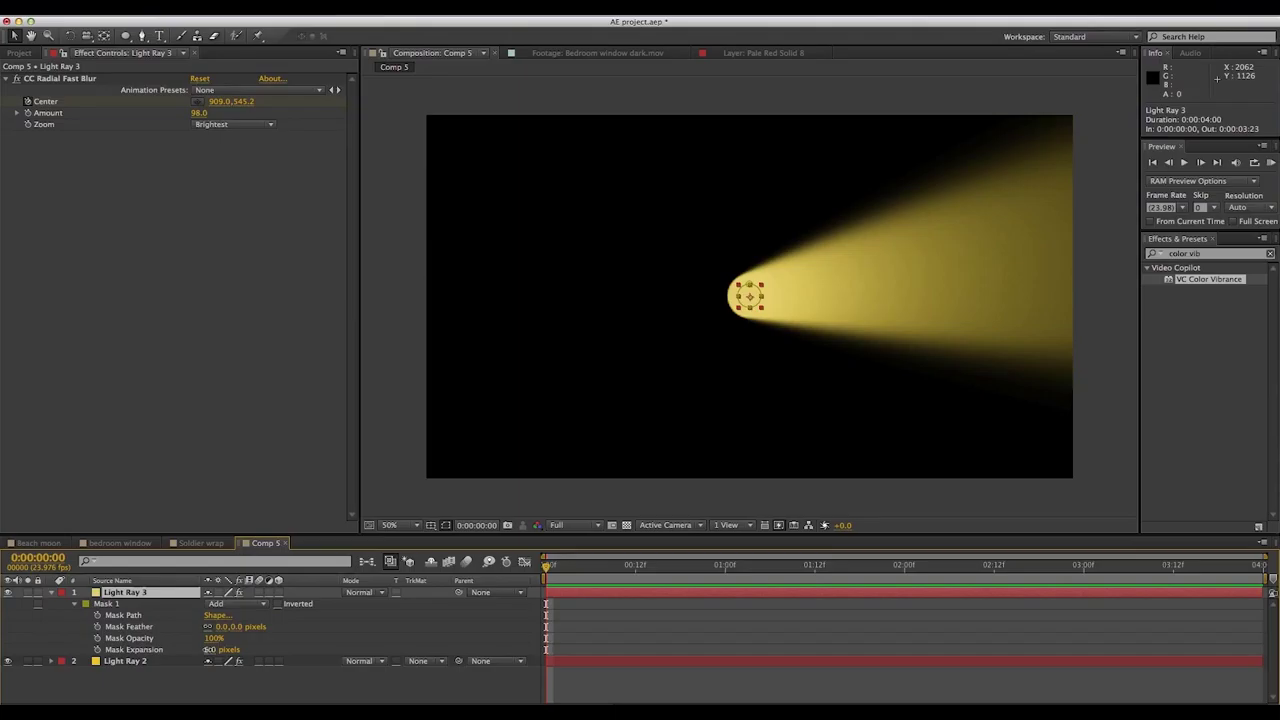
pyautogui.moveTo(209, 649); pyautogui.dragTo(205, 649)
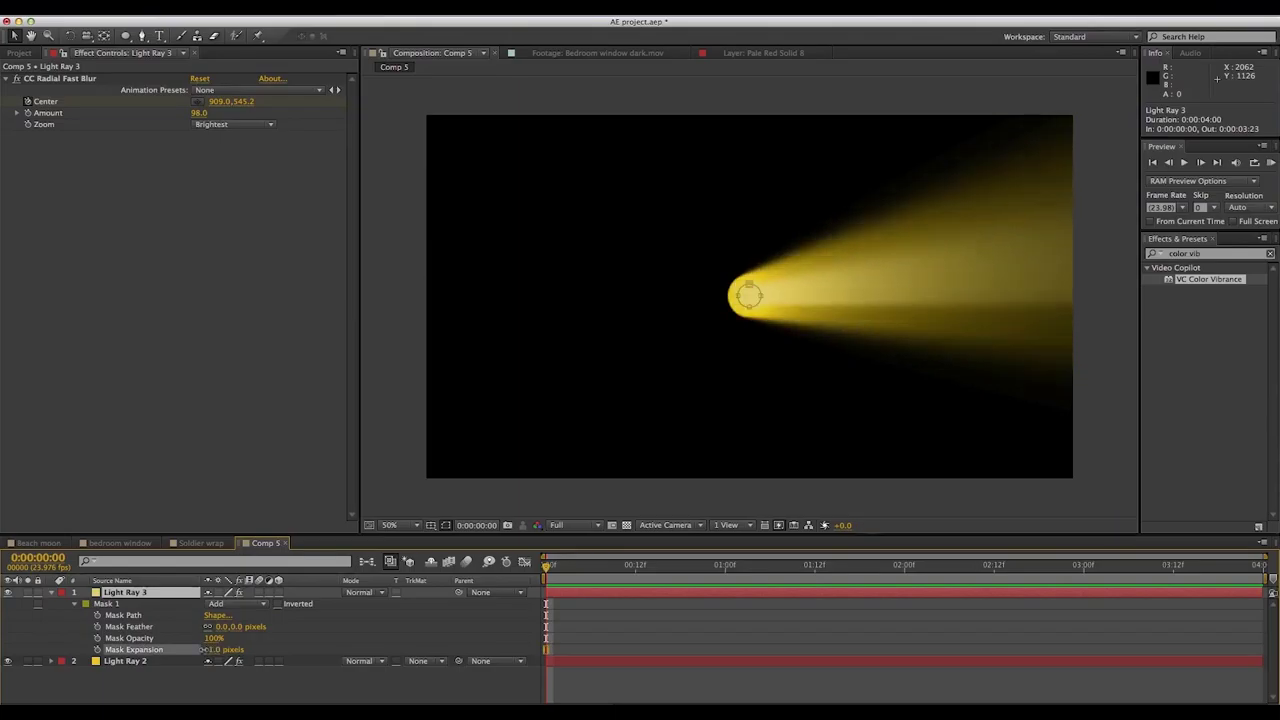
pyautogui.click(172, 688)
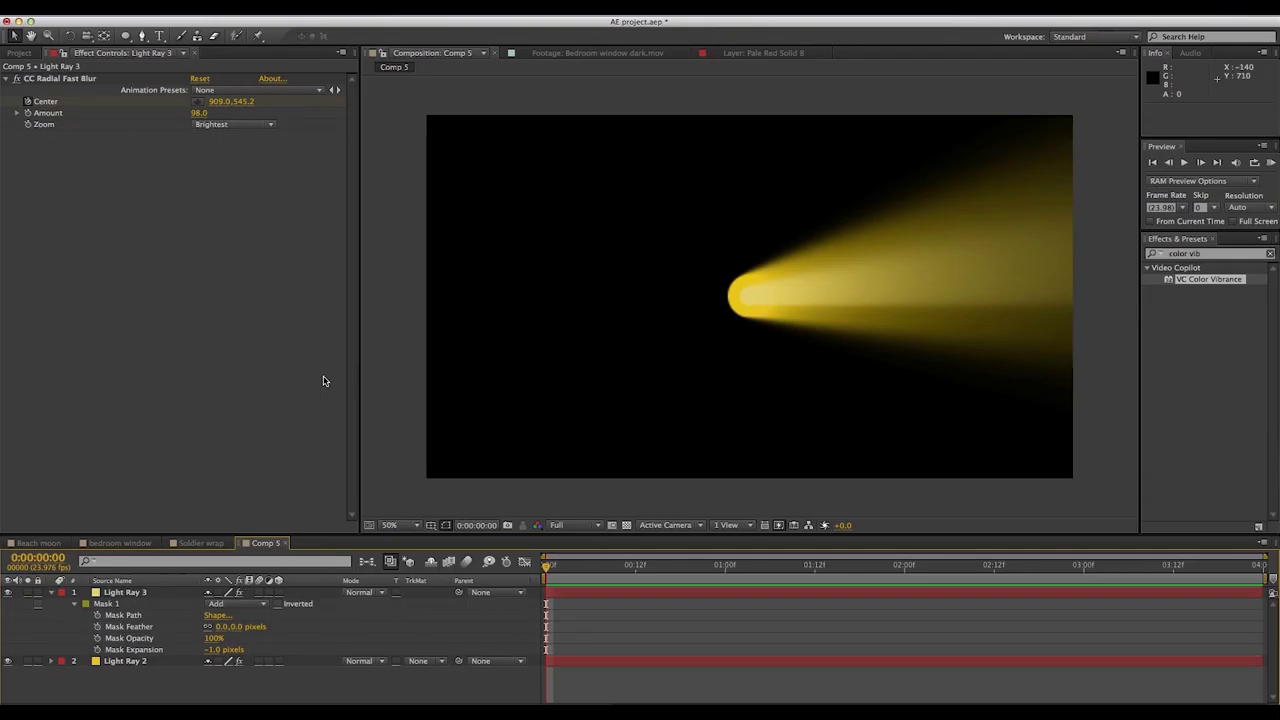
# Switch to the bedroom window comp and move the playhead to 0:00:02:00
pyautogui.click(127, 545)
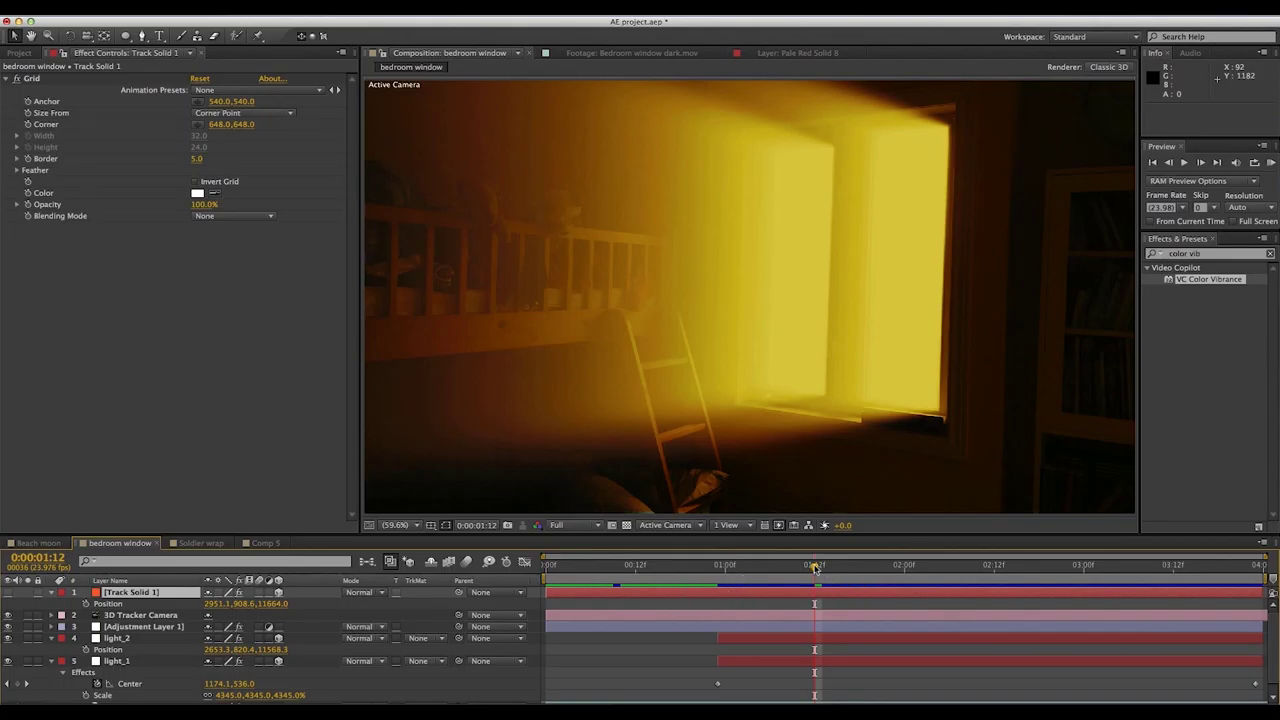
pyautogui.moveTo(815, 567); pyautogui.dragTo(911, 580)
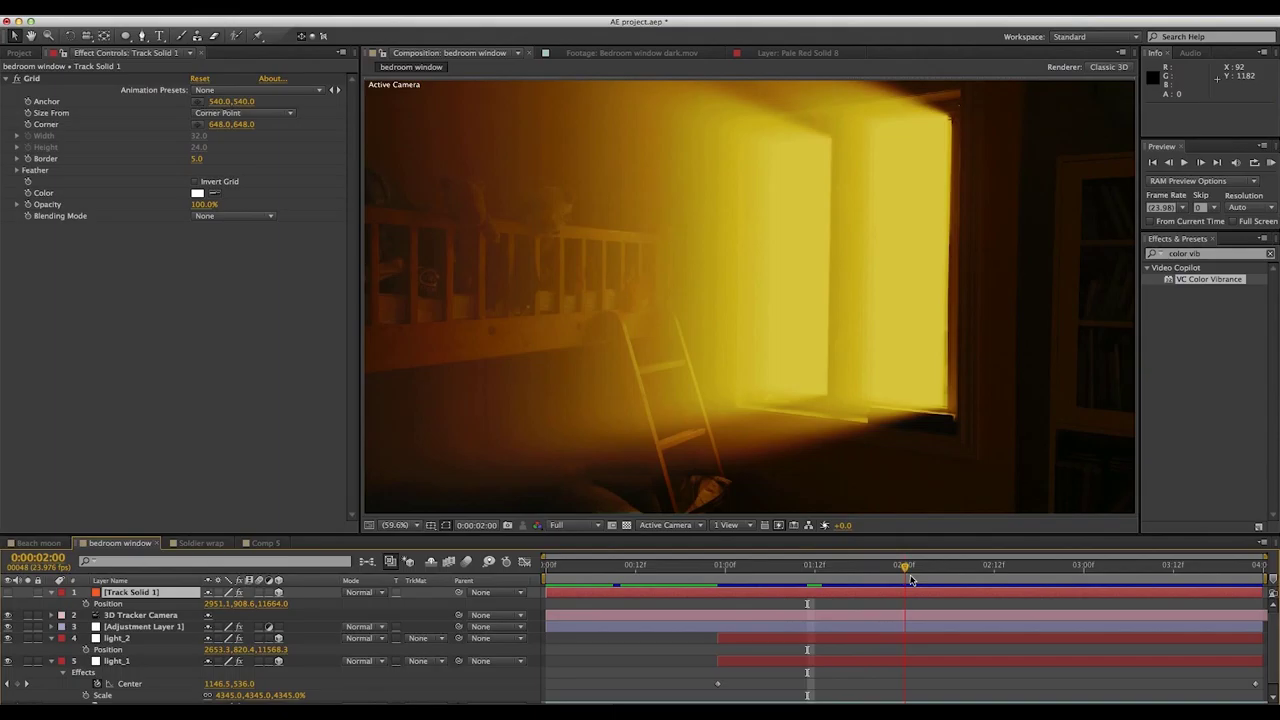